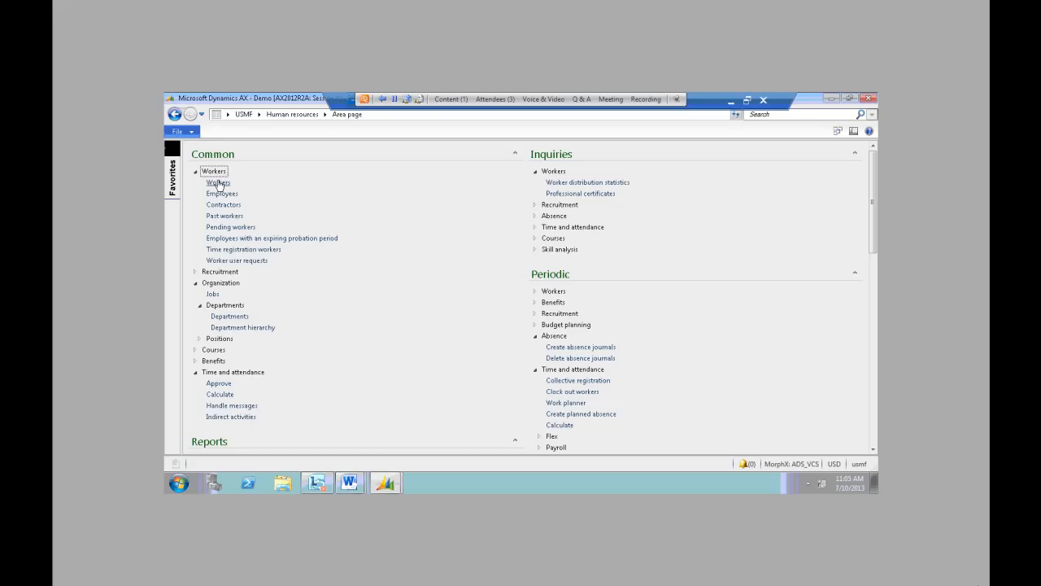
# Go to the Workers list from the Human resources area page.
pyautogui.click(219, 182)
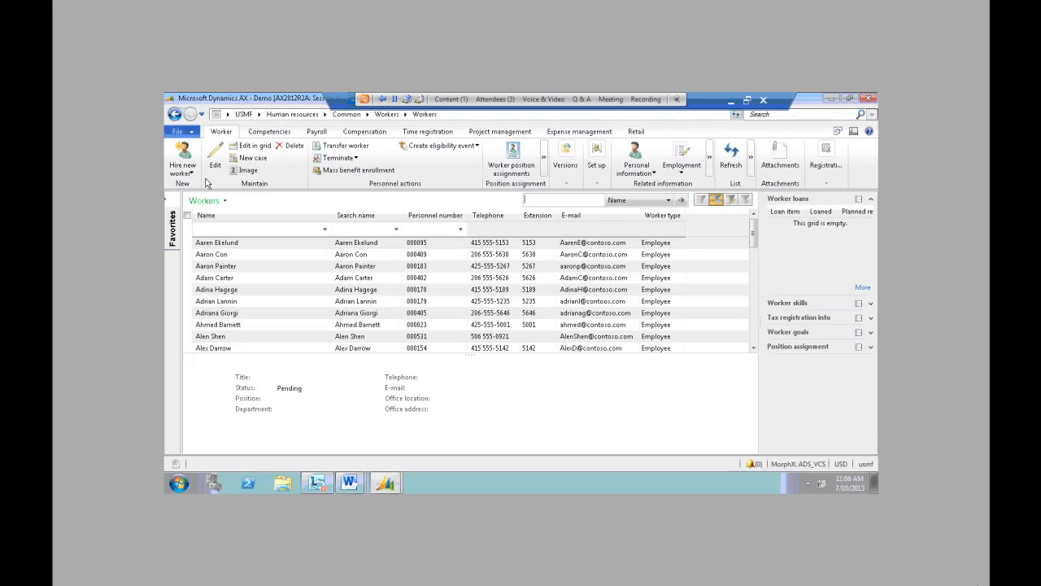
# Start a new worker named John A Smith (first, middle, last).
pyautogui.click(188, 173)
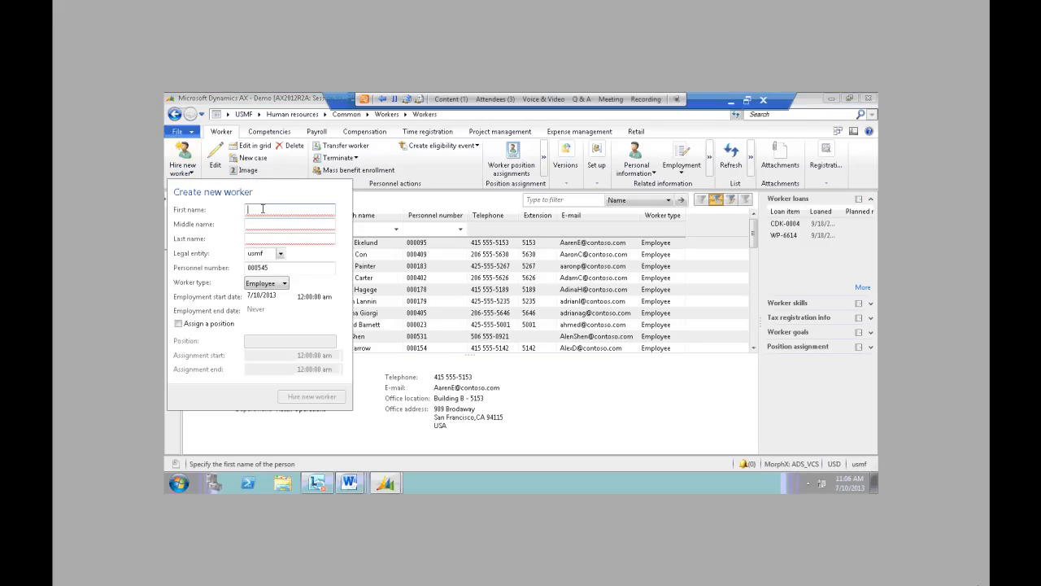
pyautogui.write('Jo')
pyautogui.write('hn')
pyautogui.press('Tab')
pyautogui.write('A')
pyautogui.press('Tab')
pyautogui.write('Smith')
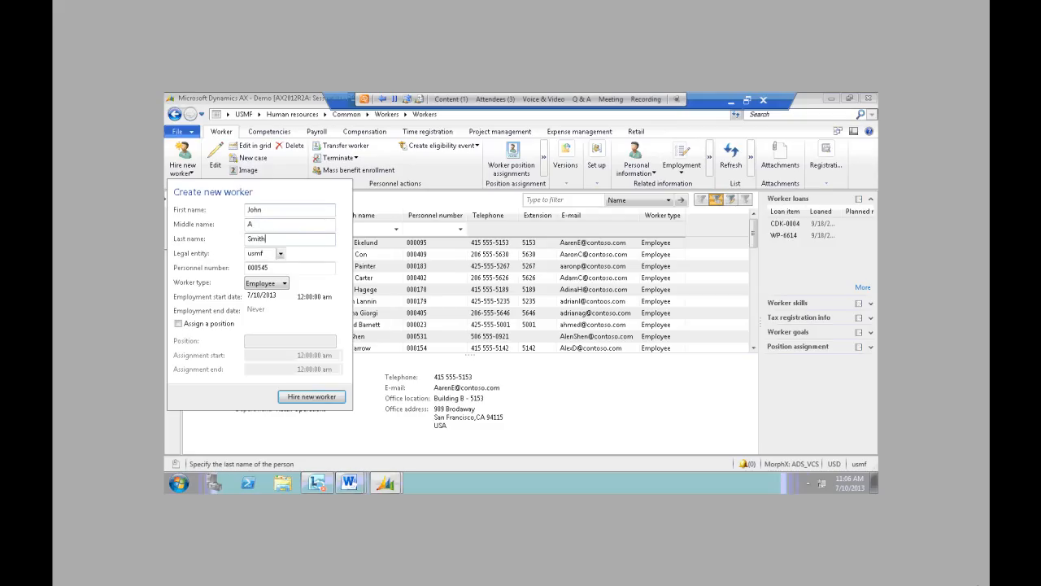
pyautogui.press('Tab')
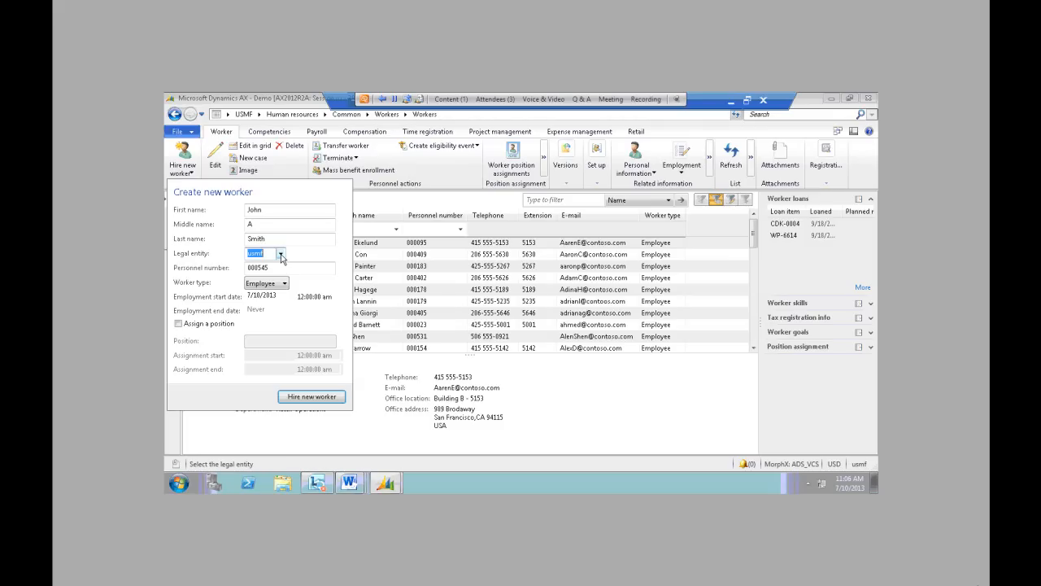
# Keep legal entity usmf and worker type Employee, then hire the worker as 000545.
pyautogui.click(294, 268)
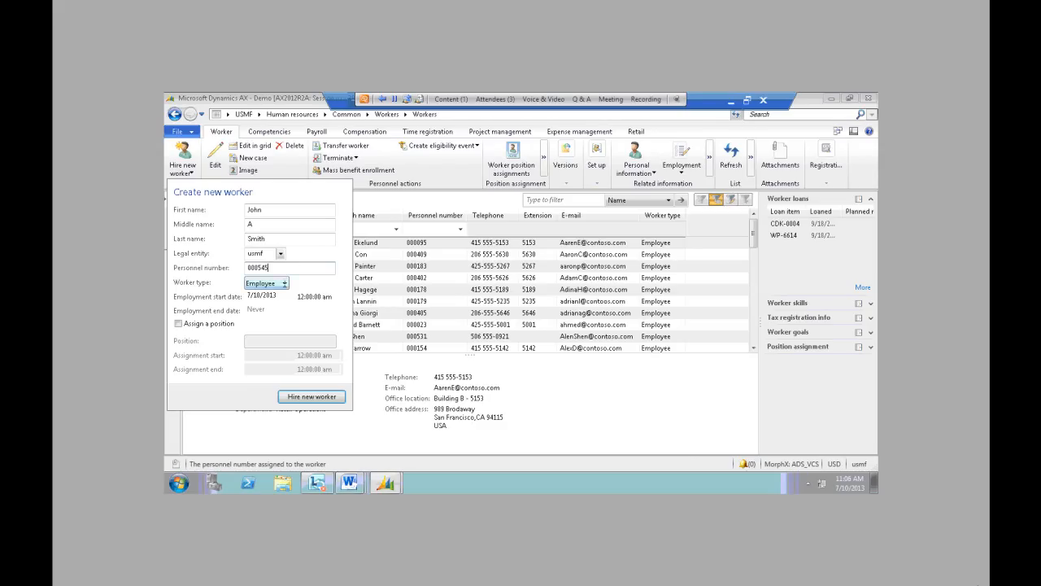
pyautogui.click(284, 283)
pyautogui.click(265, 295)
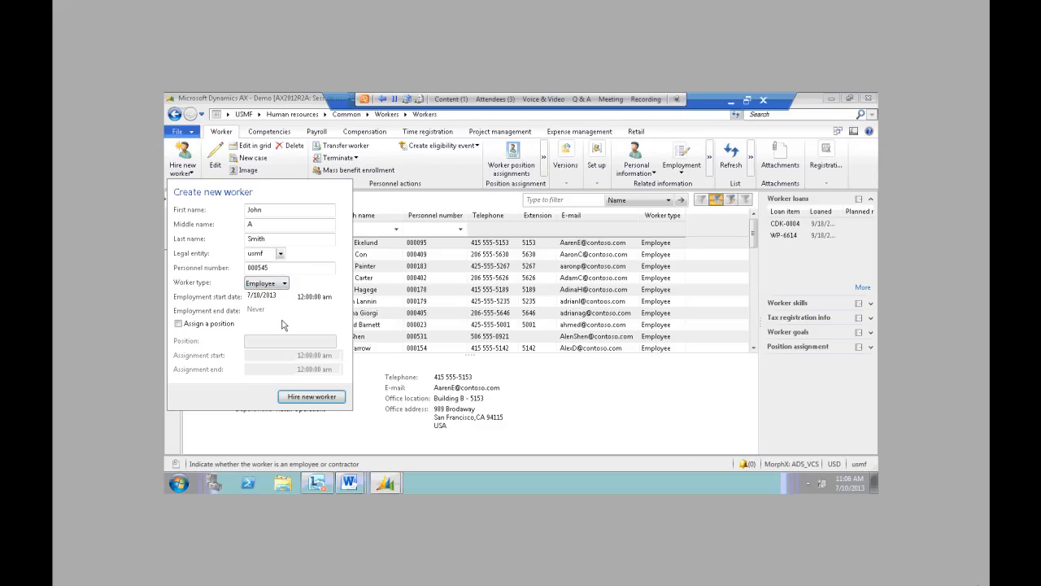
pyautogui.click(296, 397)
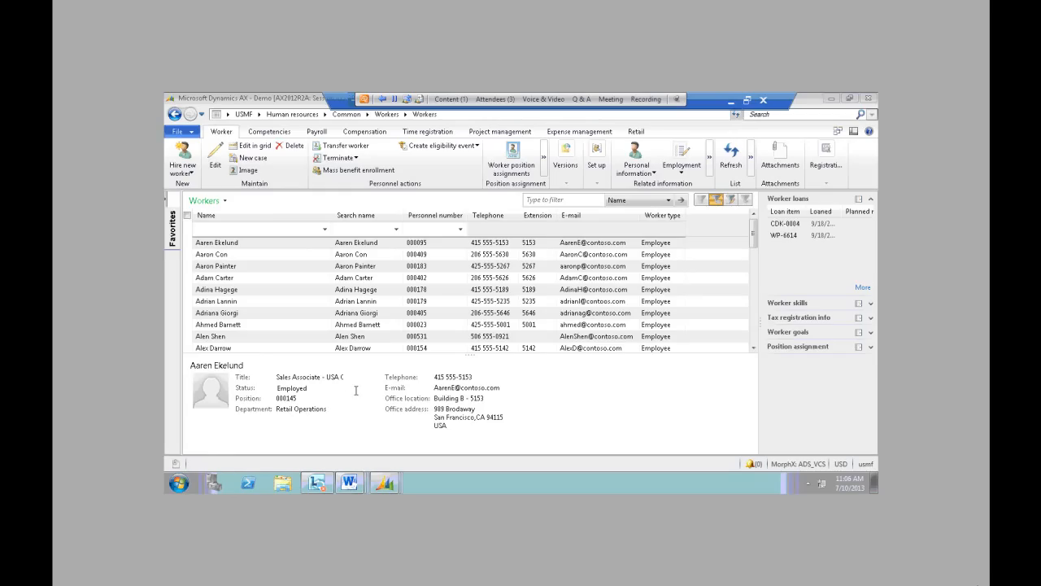
# Filter the Workers list by name John* and open John A Smith's record (000545).
pyautogui.click(242, 231)
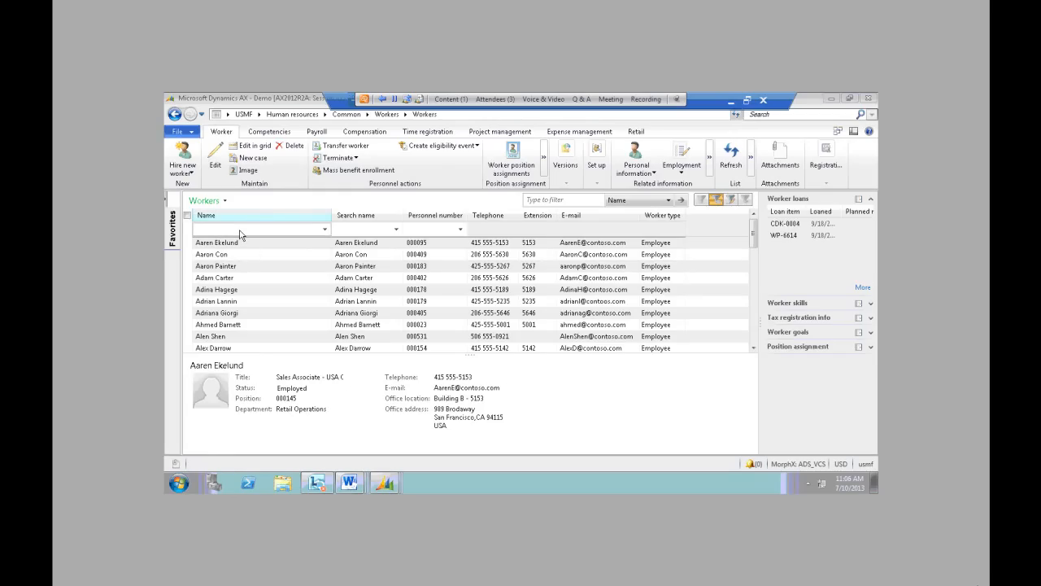
pyautogui.write('John')
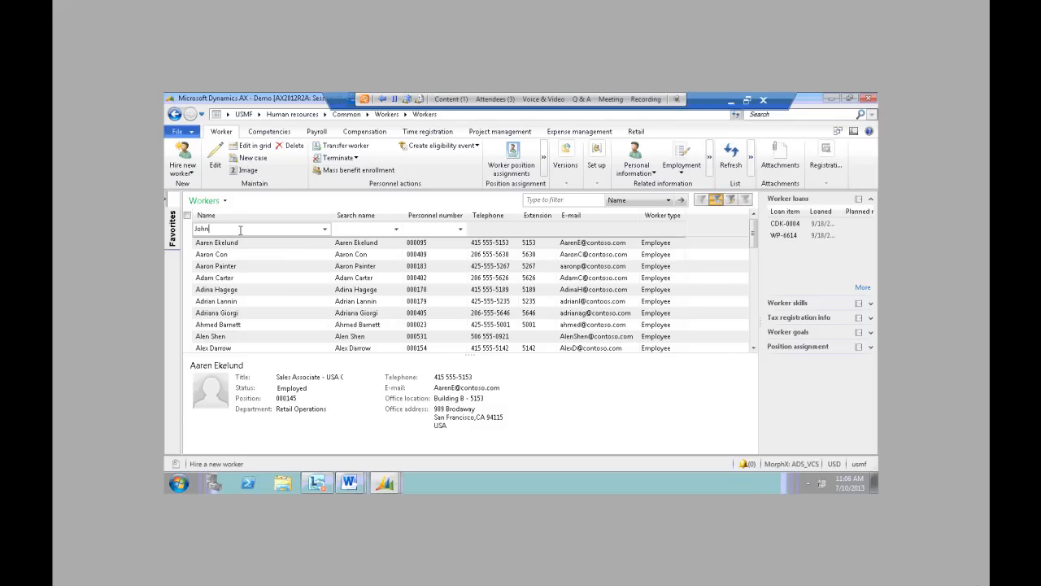
pyautogui.write(' A Smi')
pyautogui.press('BackSpace')
pyautogui.press('BackSpace')
pyautogui.press('BackSpace')
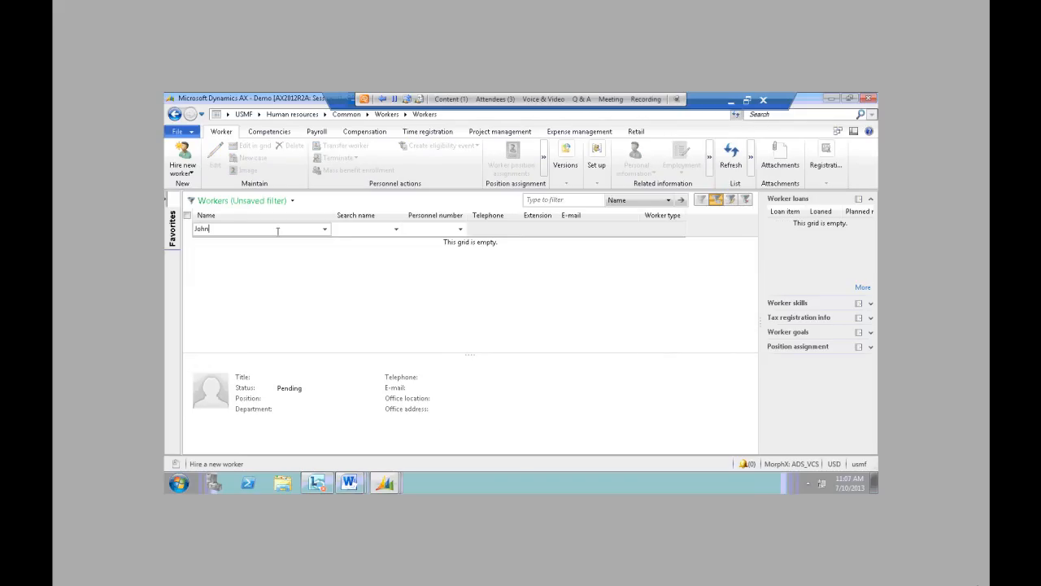
pyautogui.write('*')
pyautogui.press('Return')
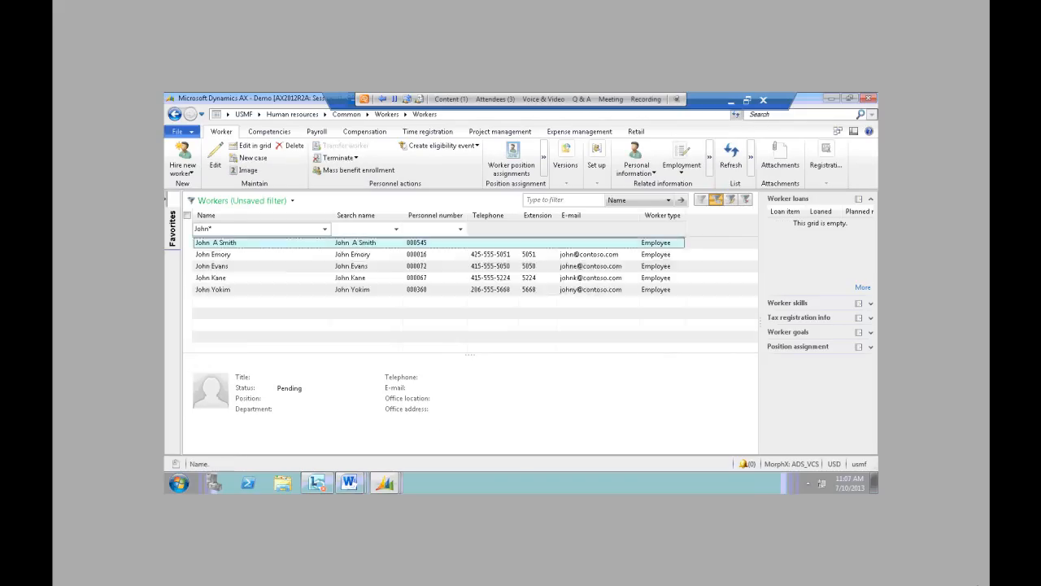
pyautogui.click(215, 242)
pyautogui.doubleClick(227, 244)
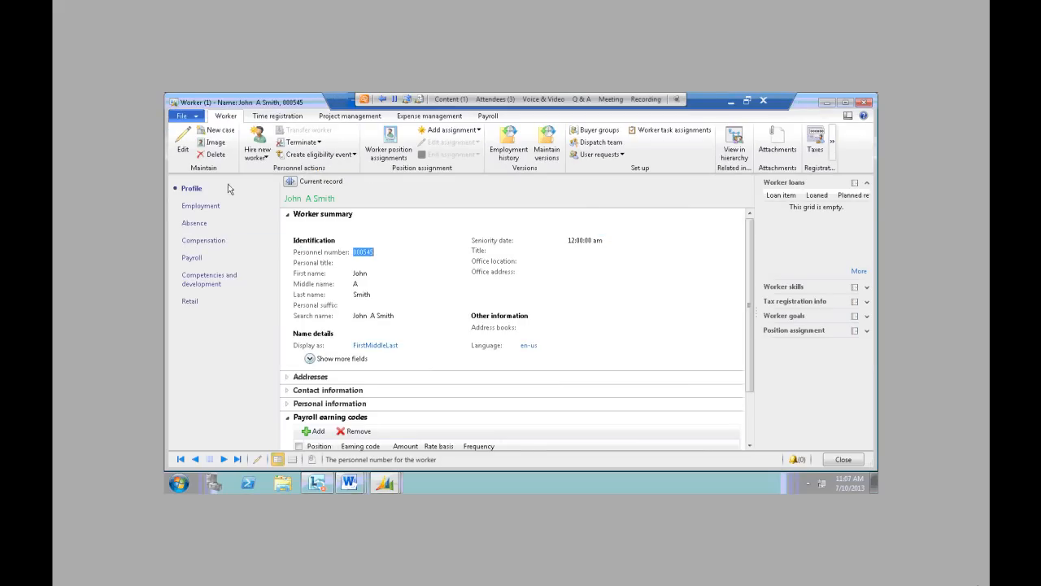
# Edit the worker and activate him on registration terminals from today's date.
pyautogui.click(183, 146)
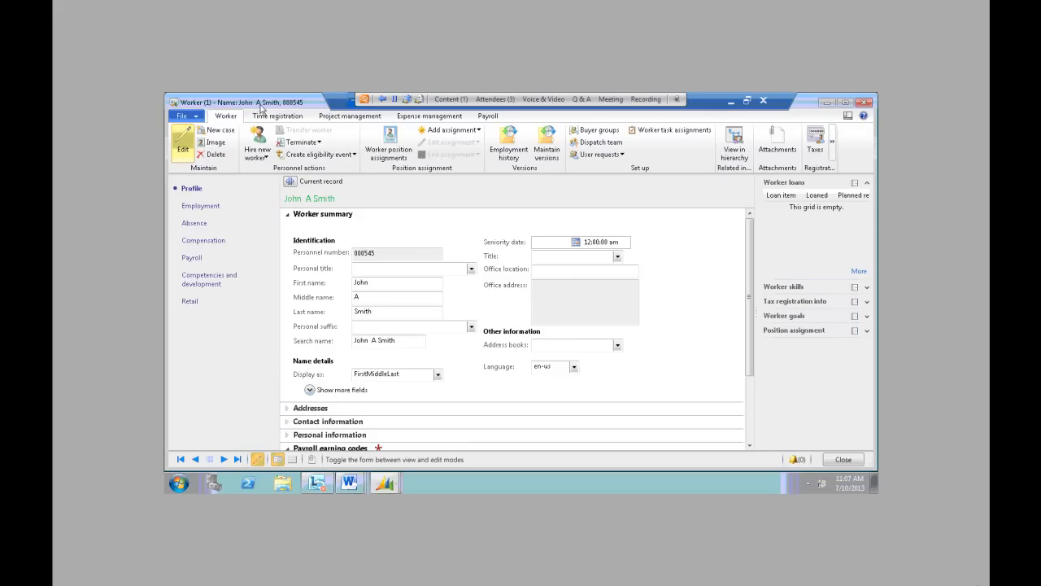
pyautogui.click(276, 116)
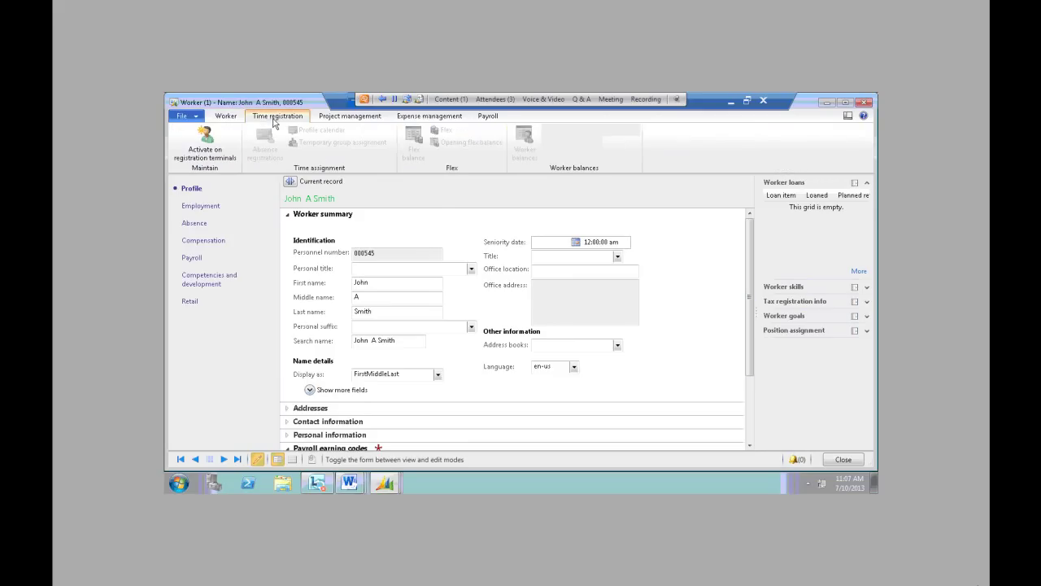
pyautogui.click(213, 150)
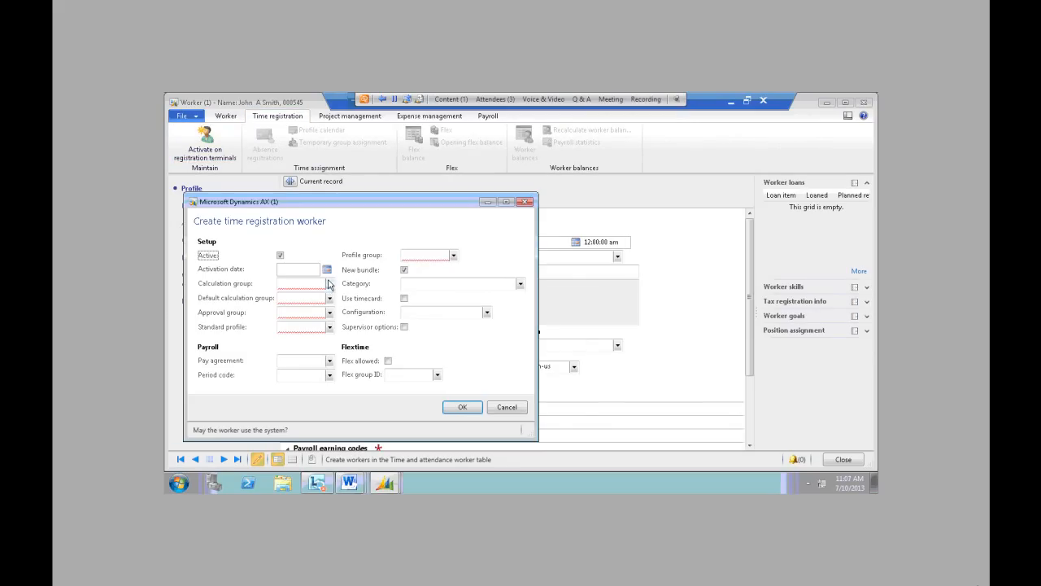
pyautogui.click(299, 269)
pyautogui.write('t')
pyautogui.press('Tab')
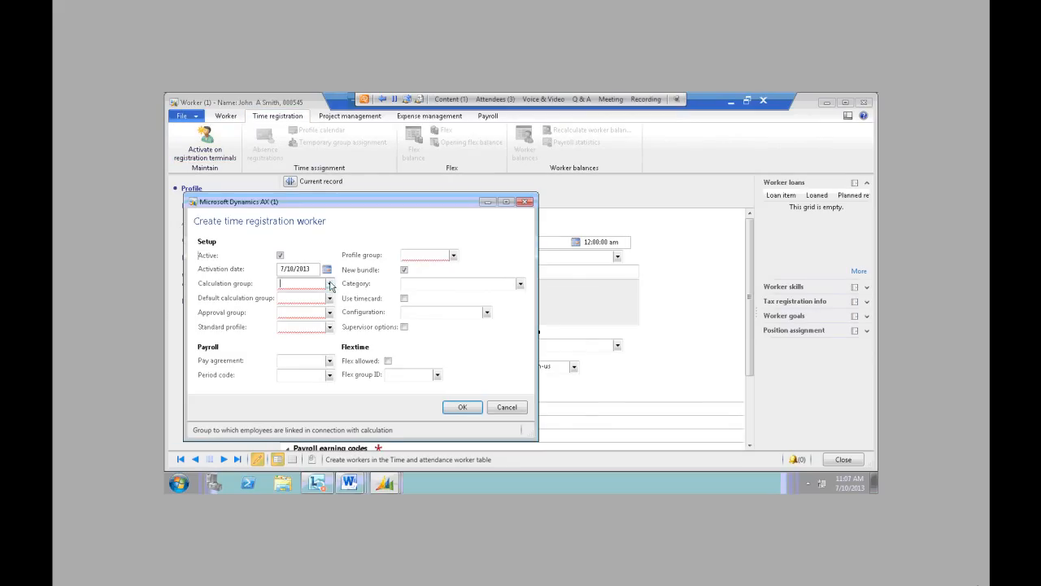
# Set calculation group Man, default calculation group Man and approval group AdmMan.
pyautogui.click(329, 283)
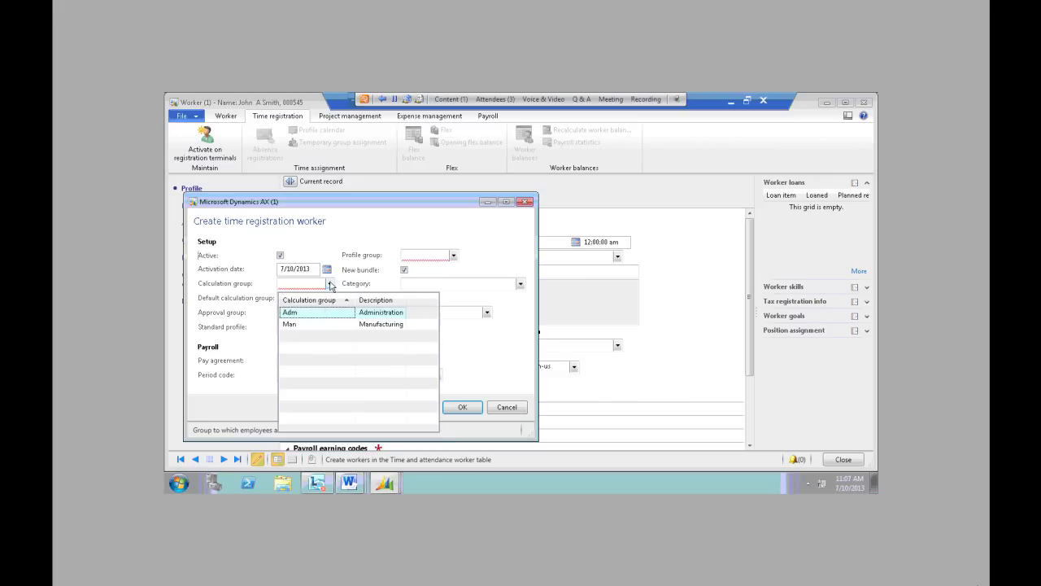
pyautogui.click(301, 327)
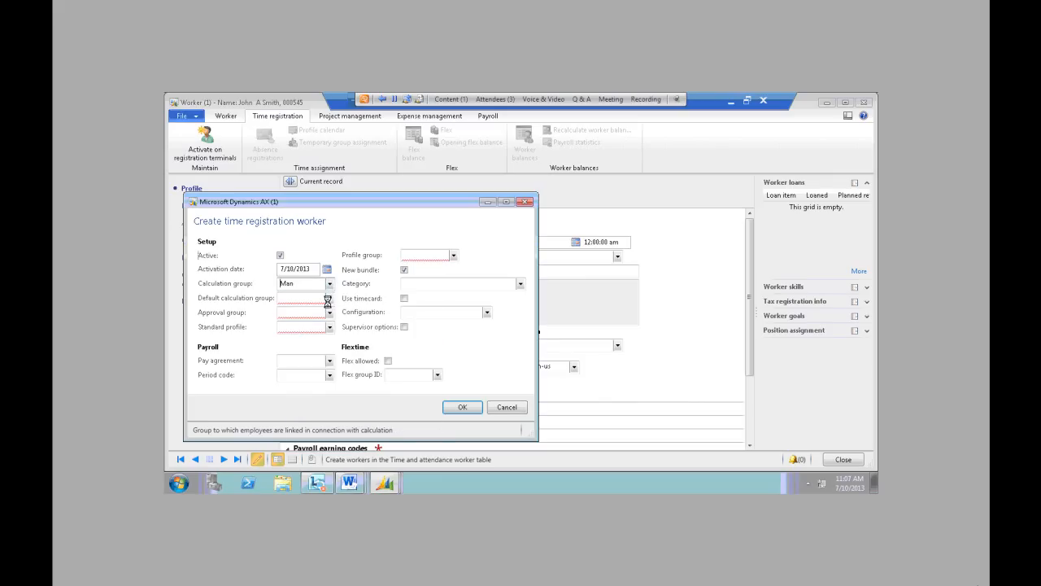
pyautogui.click(329, 298)
pyautogui.click(305, 341)
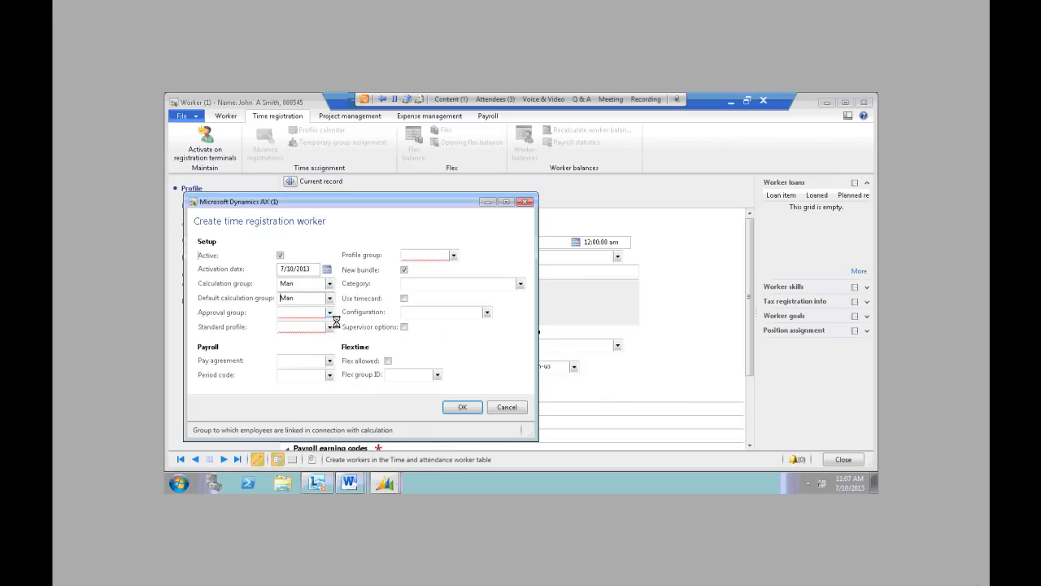
pyautogui.click(329, 312)
pyautogui.click(296, 341)
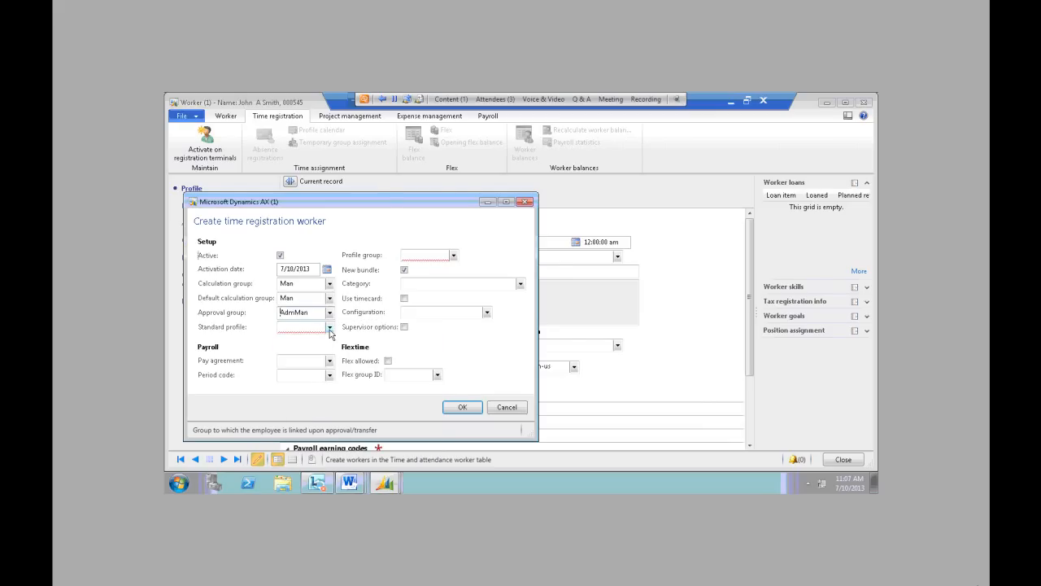
# Set standard profile Day, profile group Man, enable Use timecard, and confirm the setup.
pyautogui.click(330, 327)
pyautogui.click(302, 202)
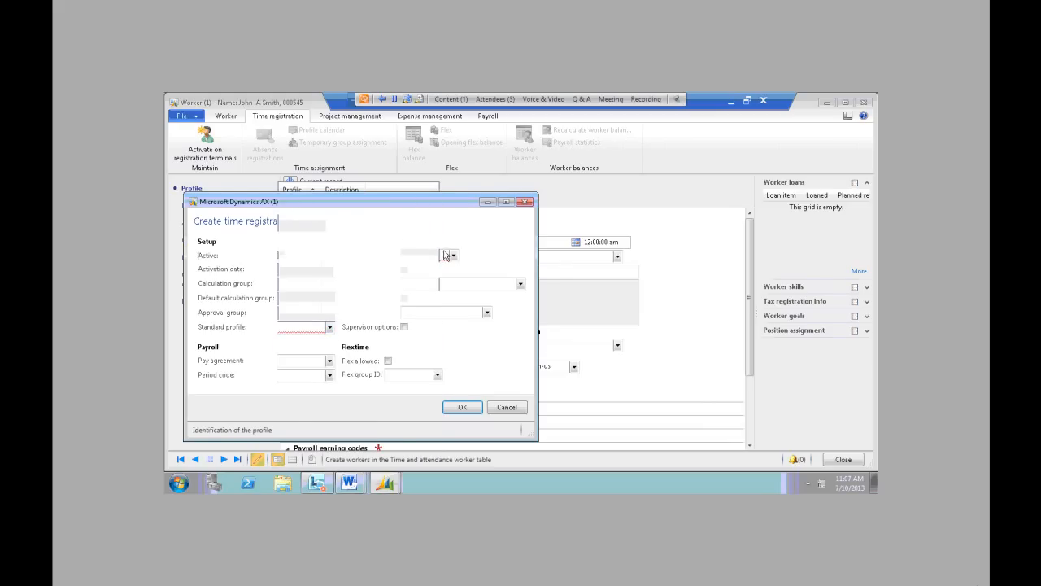
pyautogui.click(453, 256)
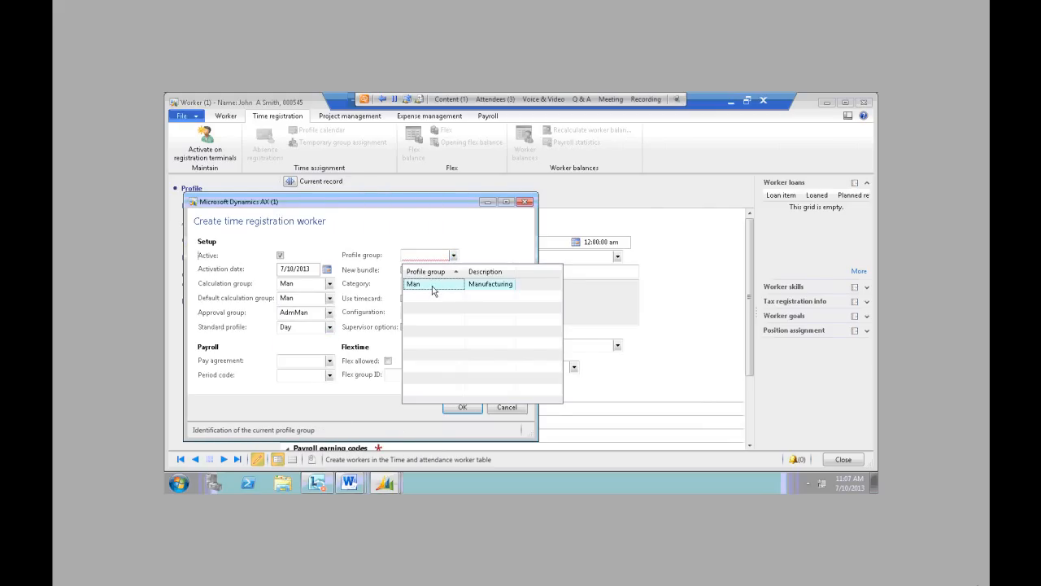
pyautogui.click(432, 286)
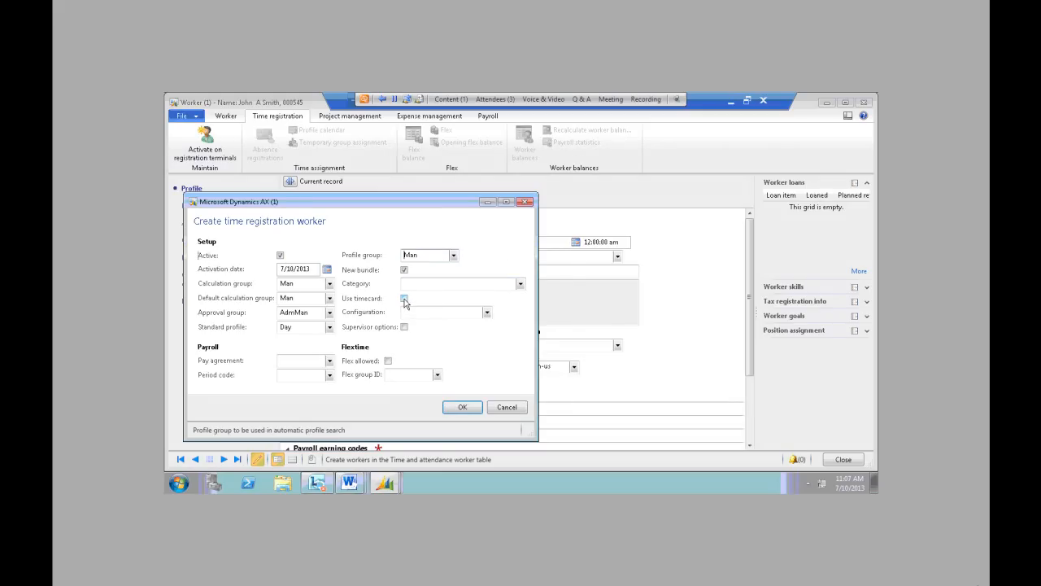
pyautogui.click(405, 298)
pyautogui.click(461, 407)
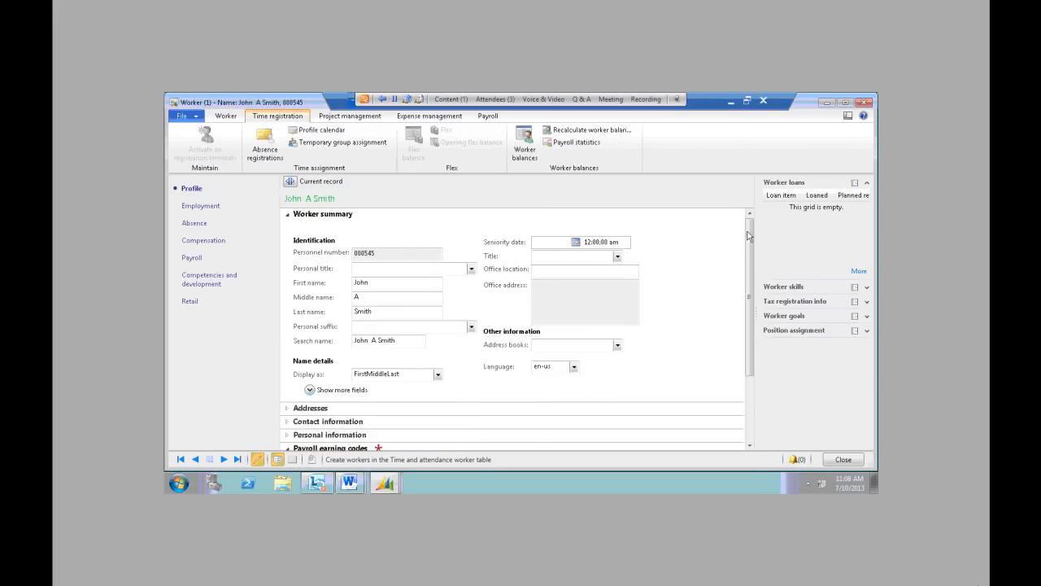
pyautogui.moveTo(749, 236); pyautogui.dragTo(748, 244)
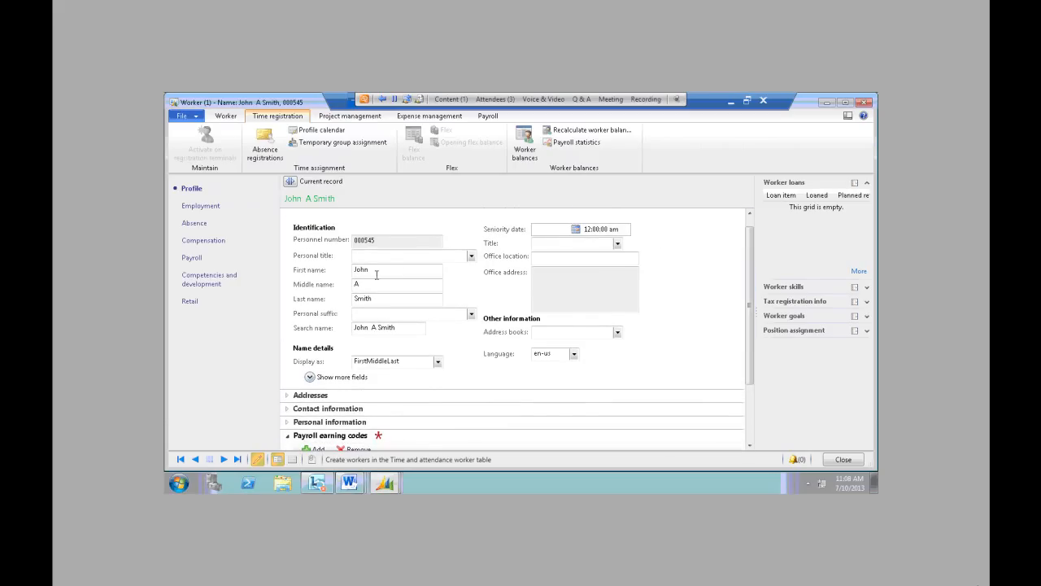
# Enter badge ID 000545 under Employment > Time registration and save the worker.
pyautogui.click(200, 206)
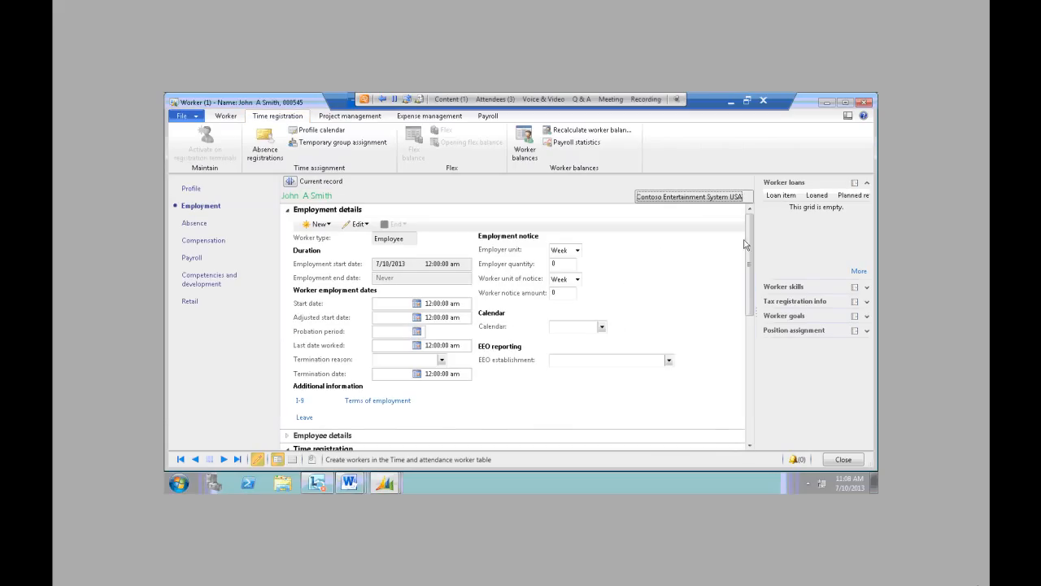
pyautogui.moveTo(748, 243); pyautogui.dragTo(744, 334)
pyautogui.scroll(-2, 427, 306)
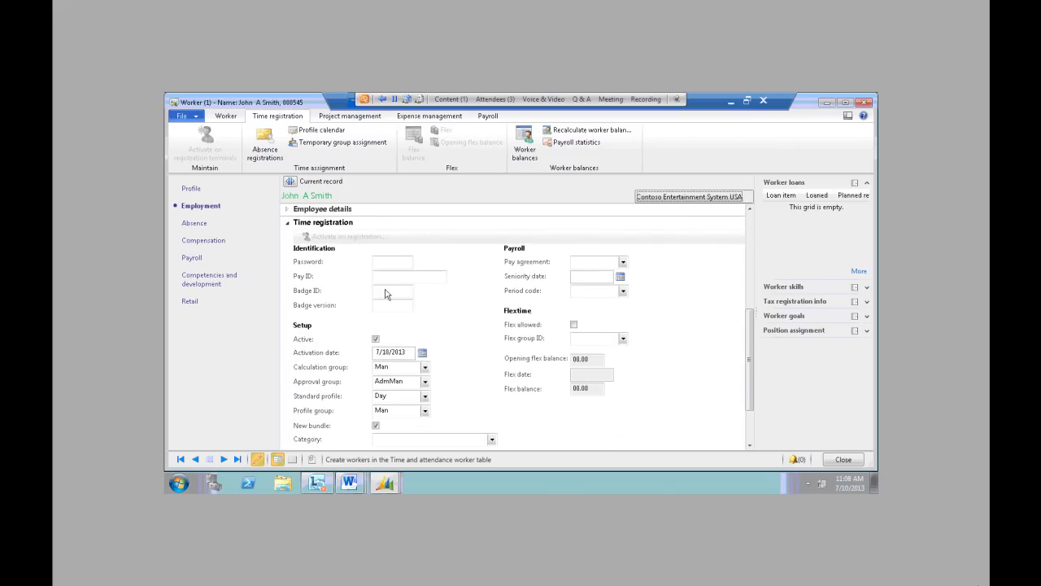
pyautogui.click(396, 291)
pyautogui.moveTo(750, 346); pyautogui.dragTo(742, 256)
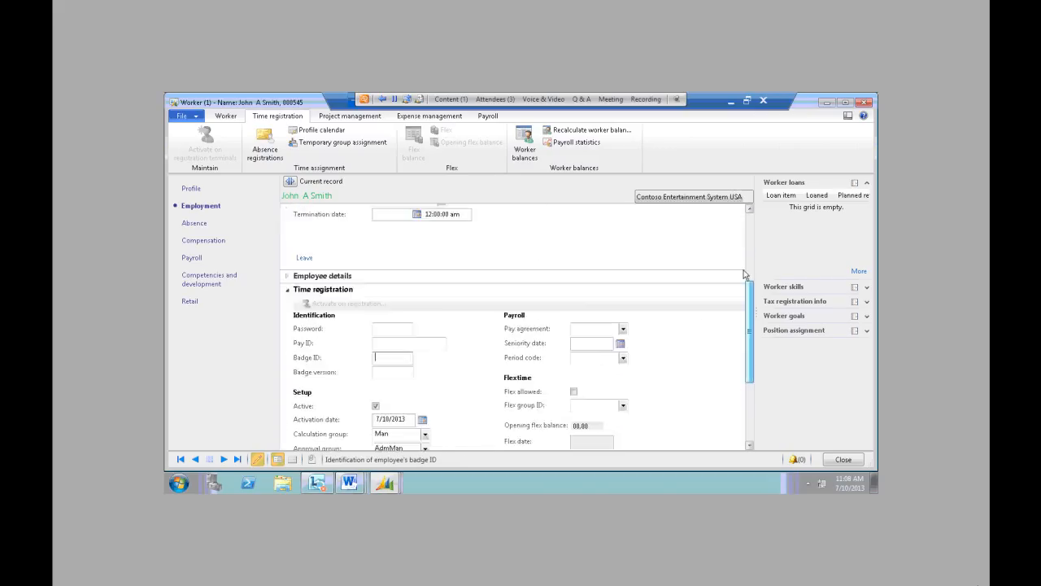
pyautogui.moveTo(749, 325); pyautogui.dragTo(748, 219)
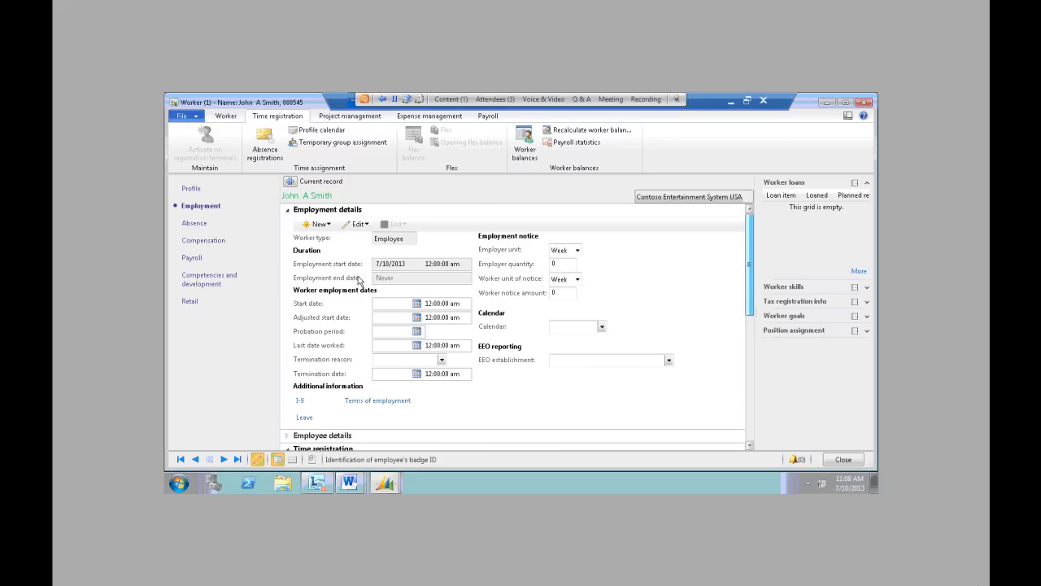
pyautogui.click(191, 188)
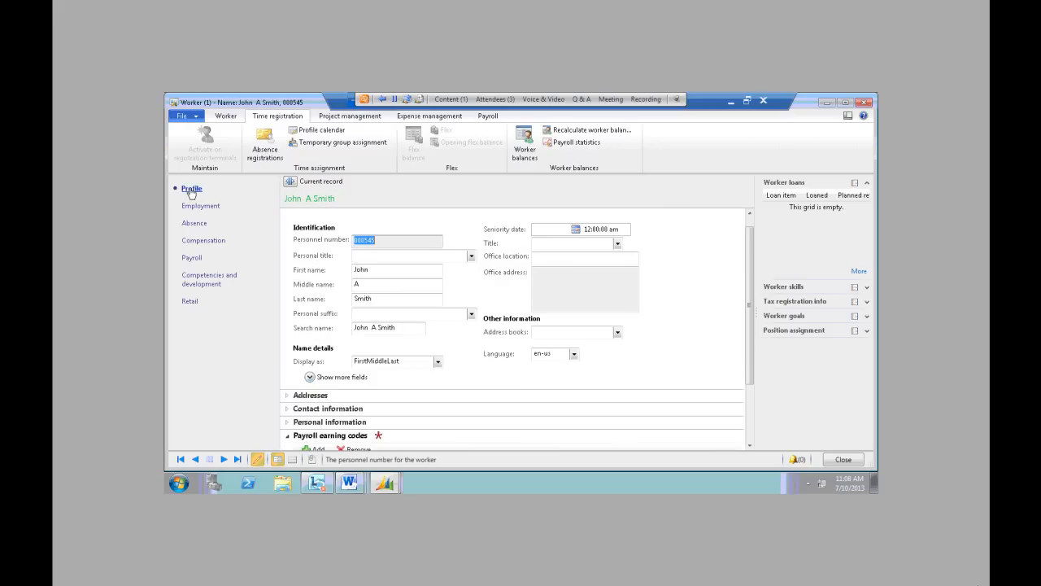
pyautogui.click(200, 206)
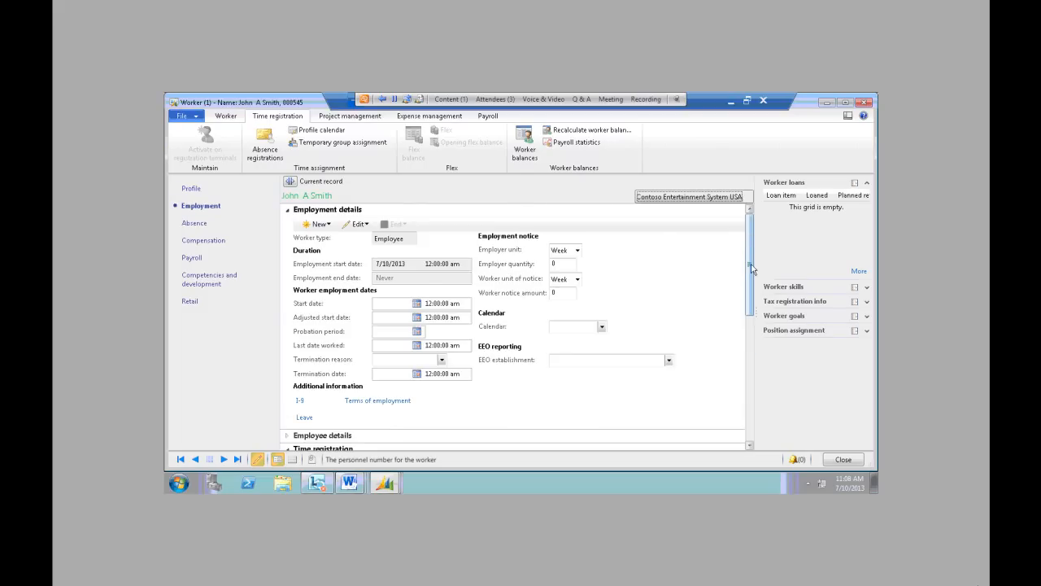
pyautogui.moveTo(750, 220); pyautogui.dragTo(749, 325)
pyautogui.scroll(-3, 733, 327)
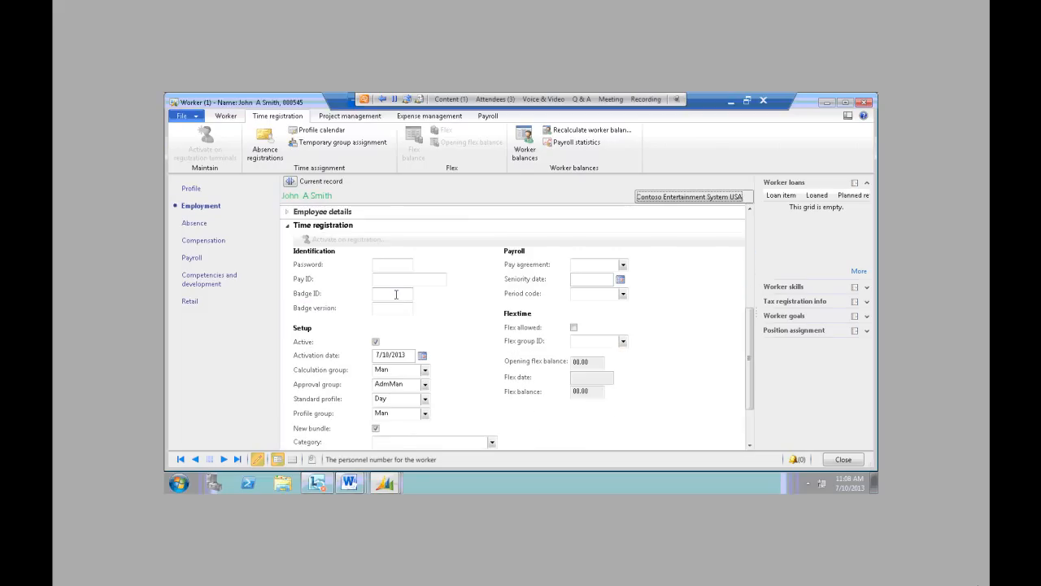
pyautogui.click(396, 294)
pyautogui.write('000')
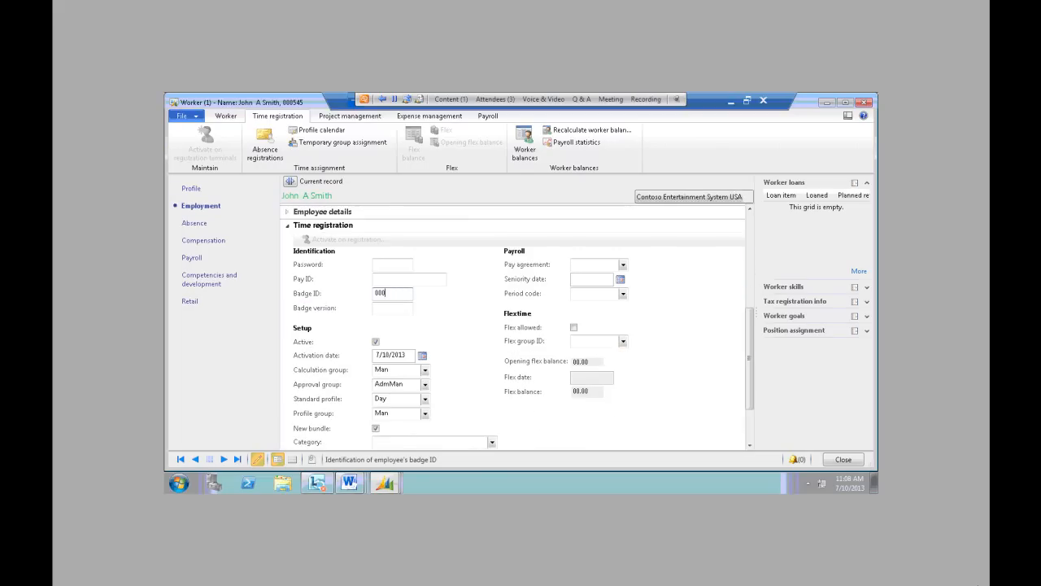
pyautogui.write('545')
pyautogui.hotkey('ctrl', 's')
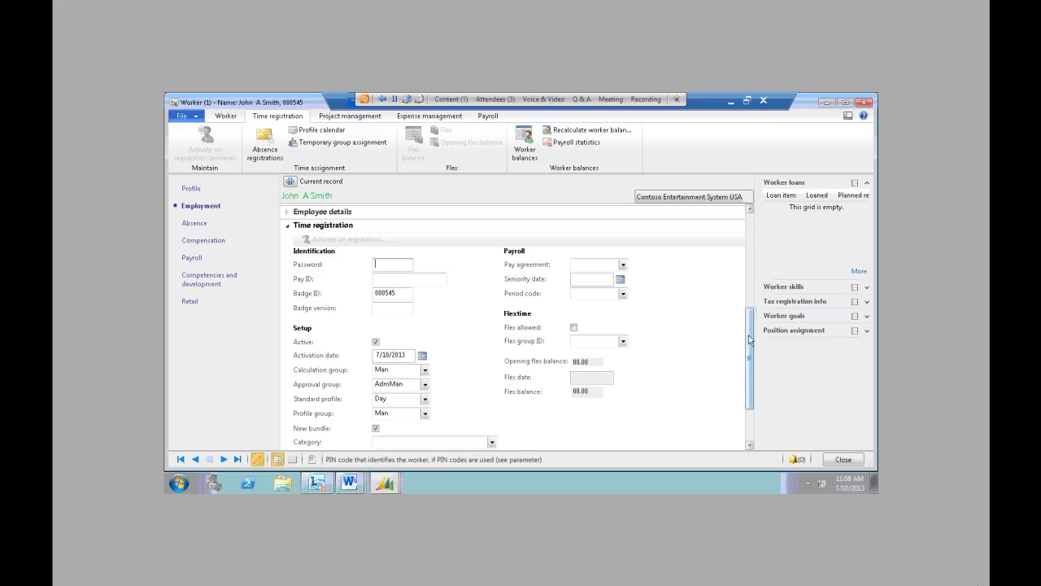
pyautogui.moveTo(749, 340); pyautogui.dragTo(746, 372)
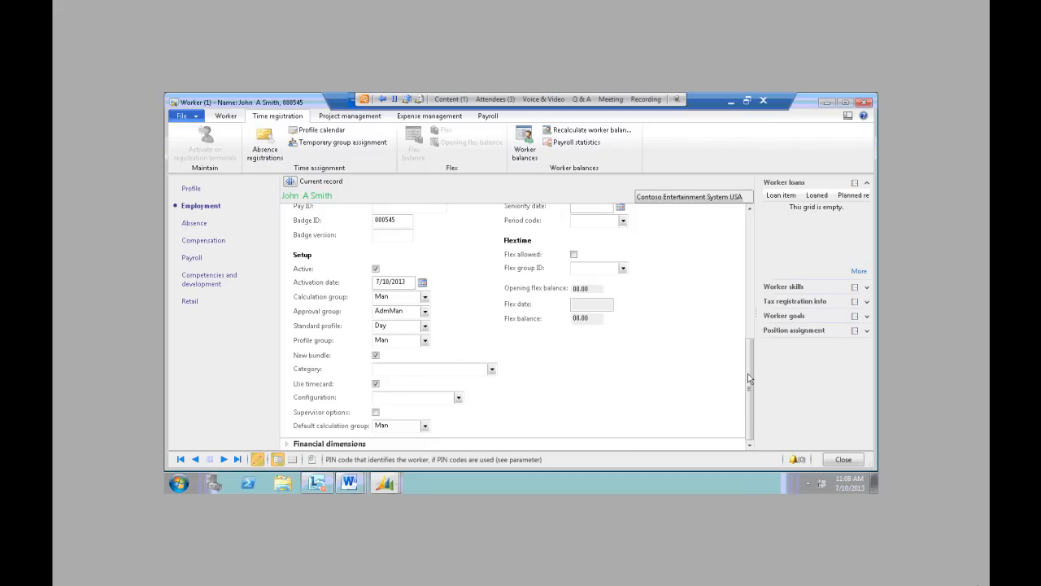
pyautogui.moveTo(749, 376); pyautogui.dragTo(753, 248)
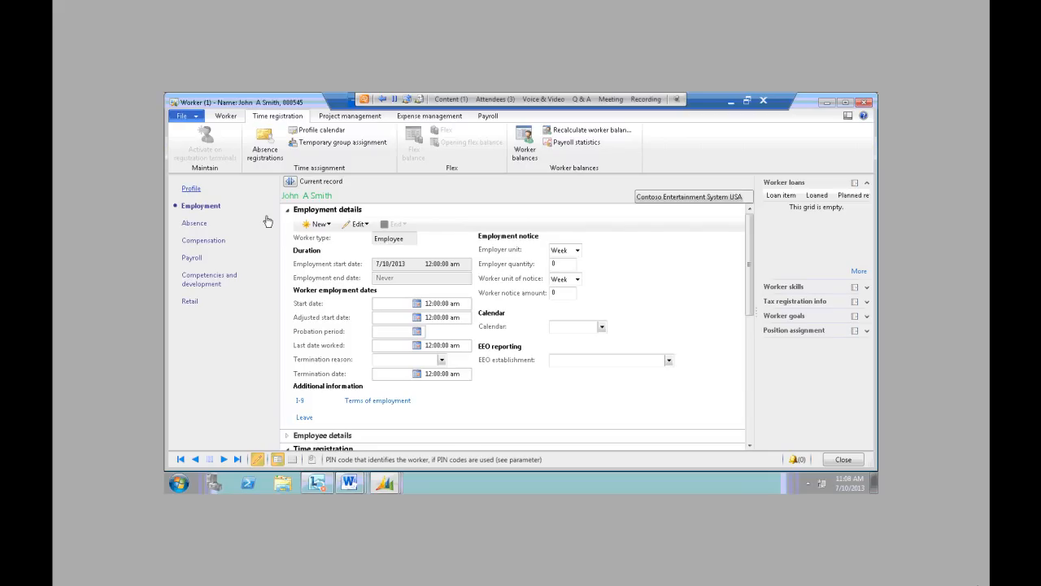
# Close the worker record and bring up the module list.
pyautogui.click(843, 460)
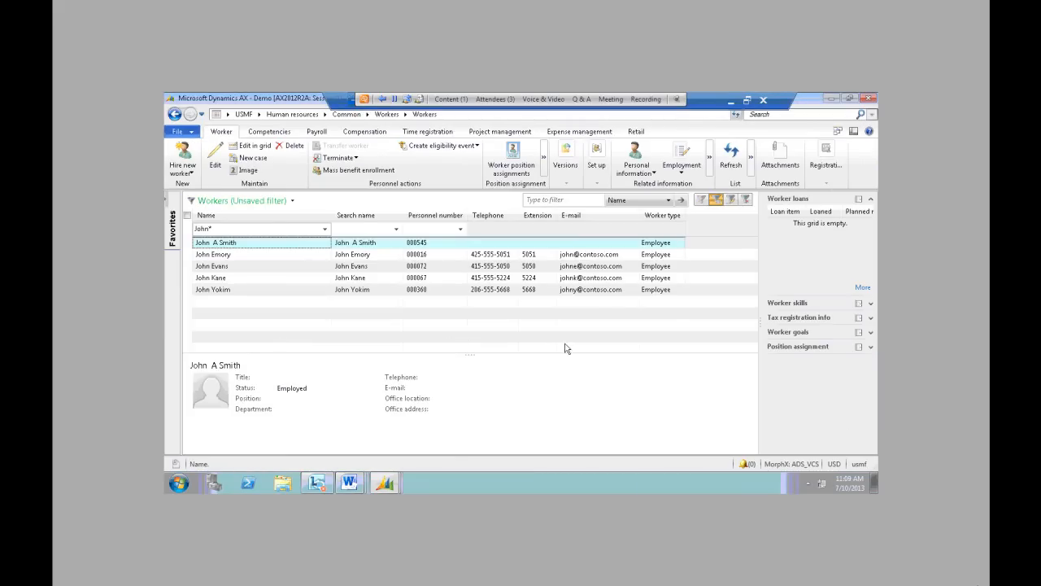
pyautogui.click(260, 115)
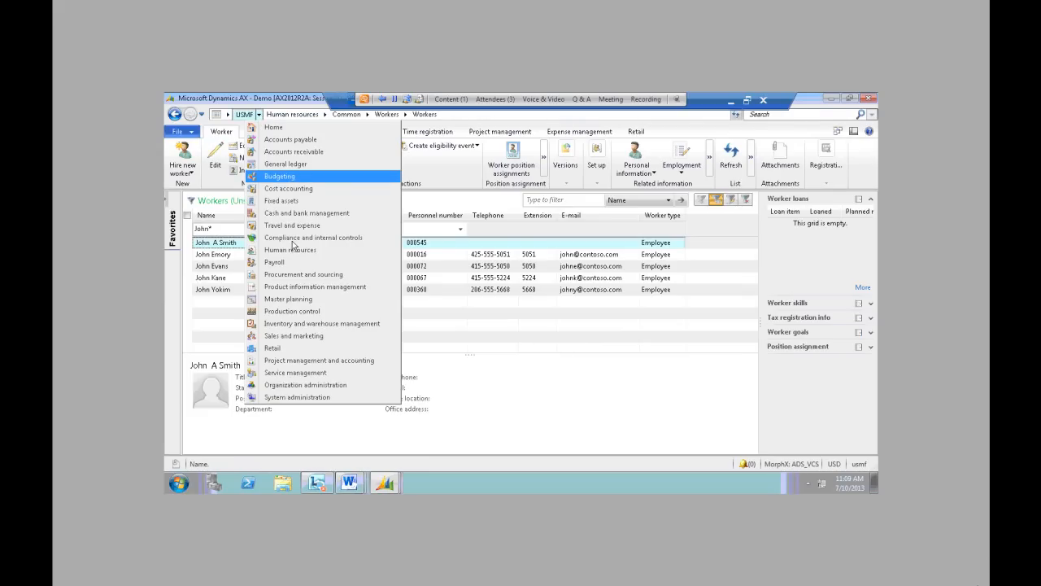
# Go to Production control > All production orders and start a new production order.
pyautogui.click(293, 312)
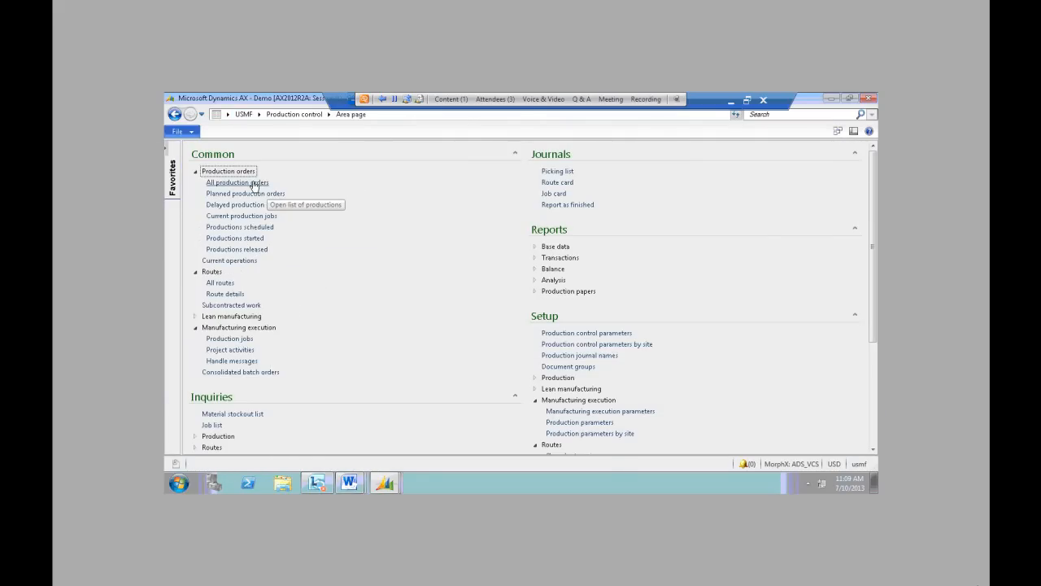
pyautogui.click(252, 183)
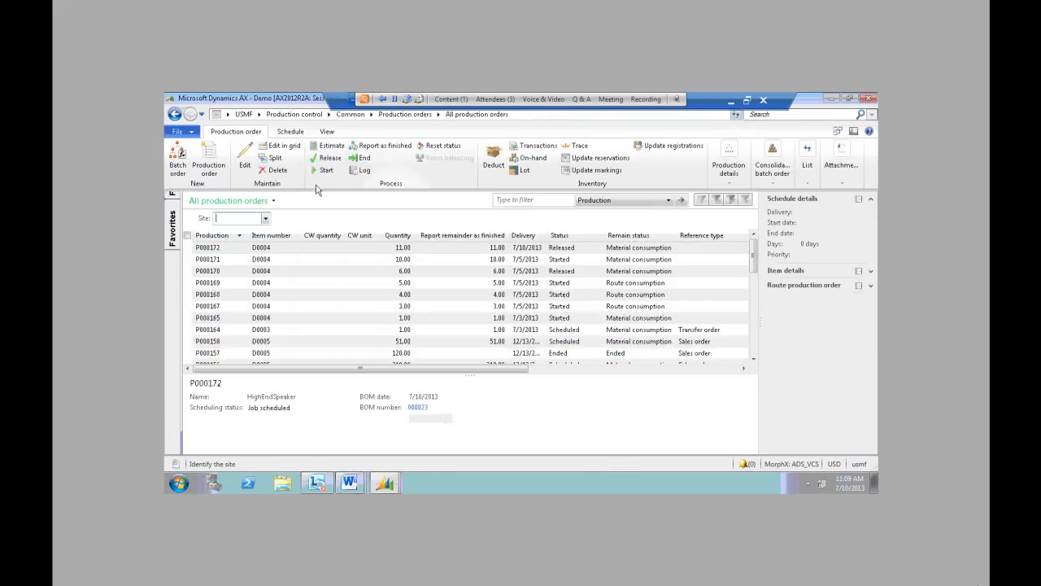
pyautogui.click(211, 167)
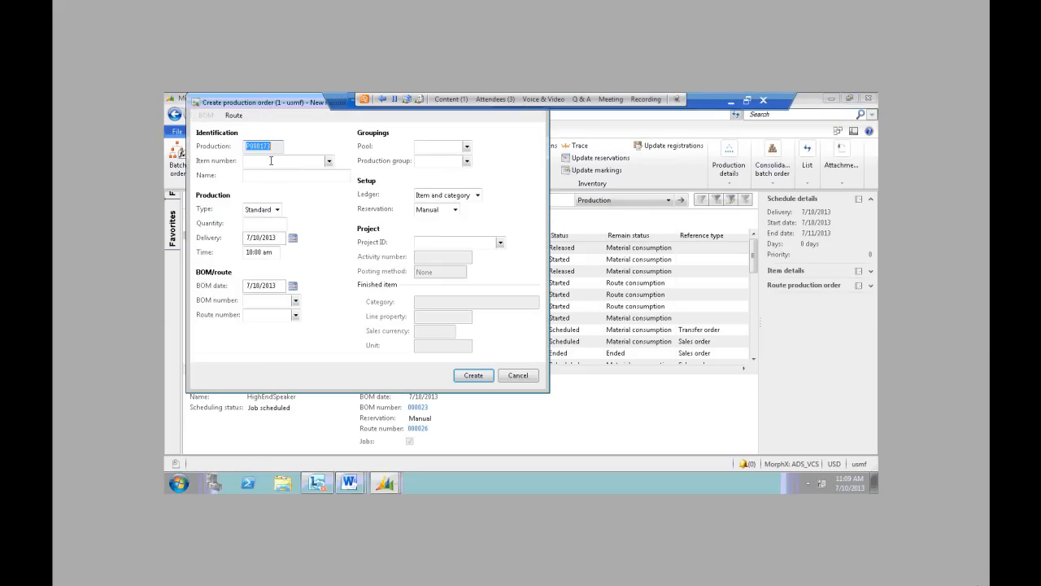
# Create production order P000173 for item D0004 HighEndSpeaker, quantity 12.
pyautogui.click(271, 161)
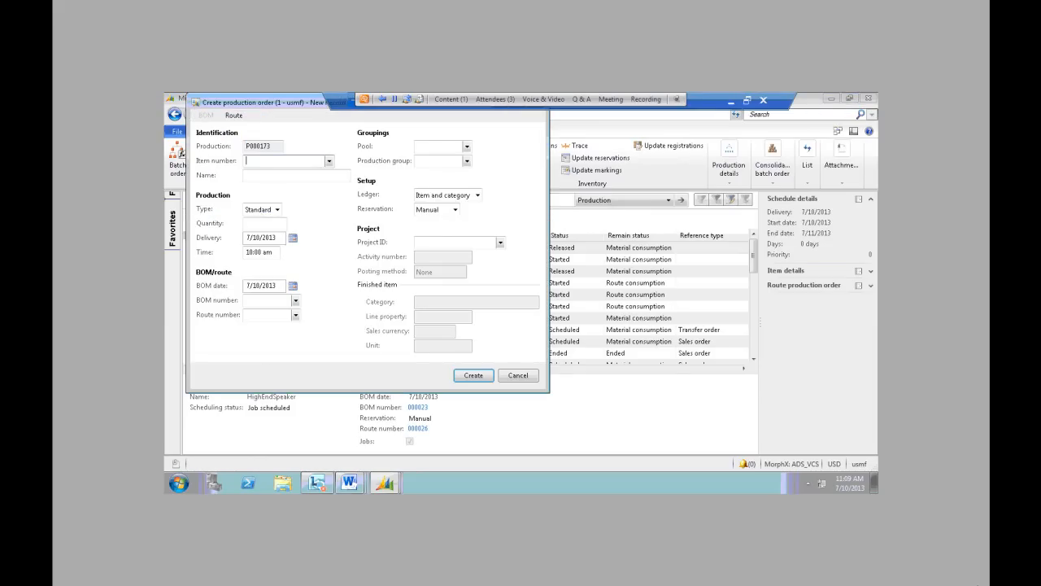
pyautogui.write('D0004')
pyautogui.press('Tab')
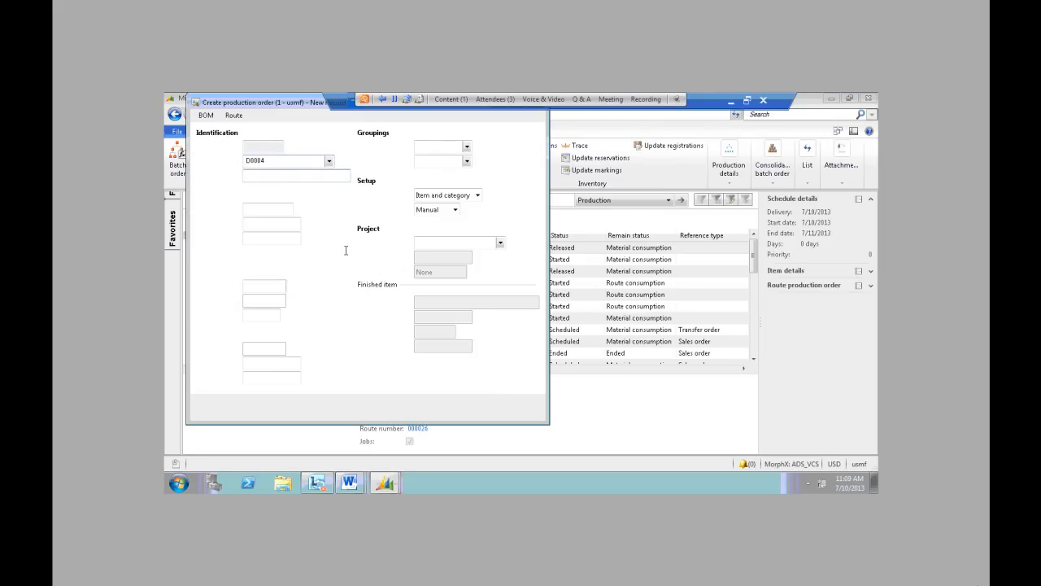
pyautogui.click(277, 285)
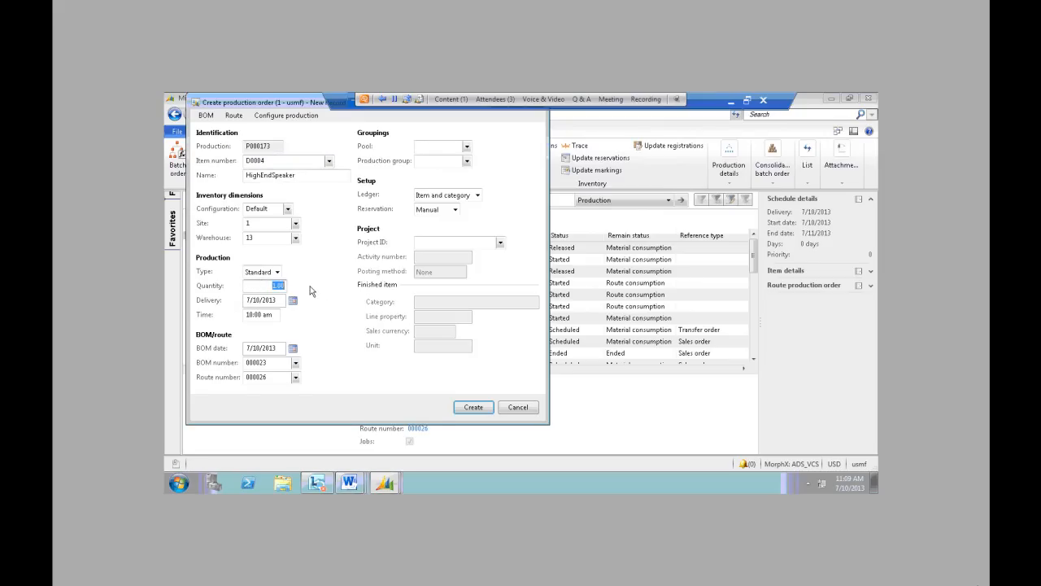
pyautogui.write('12')
pyautogui.press('Tab')
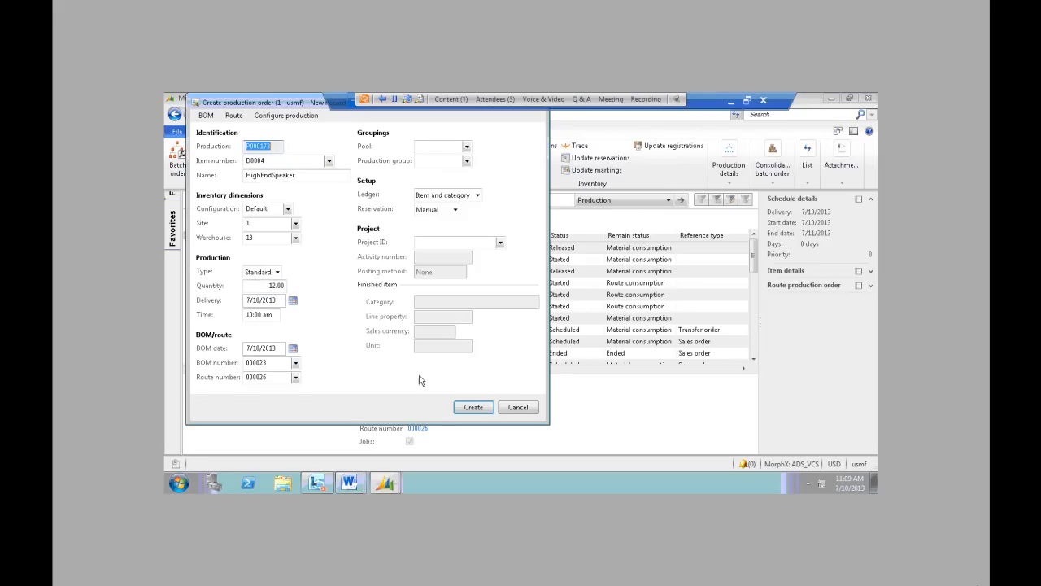
pyautogui.click(473, 407)
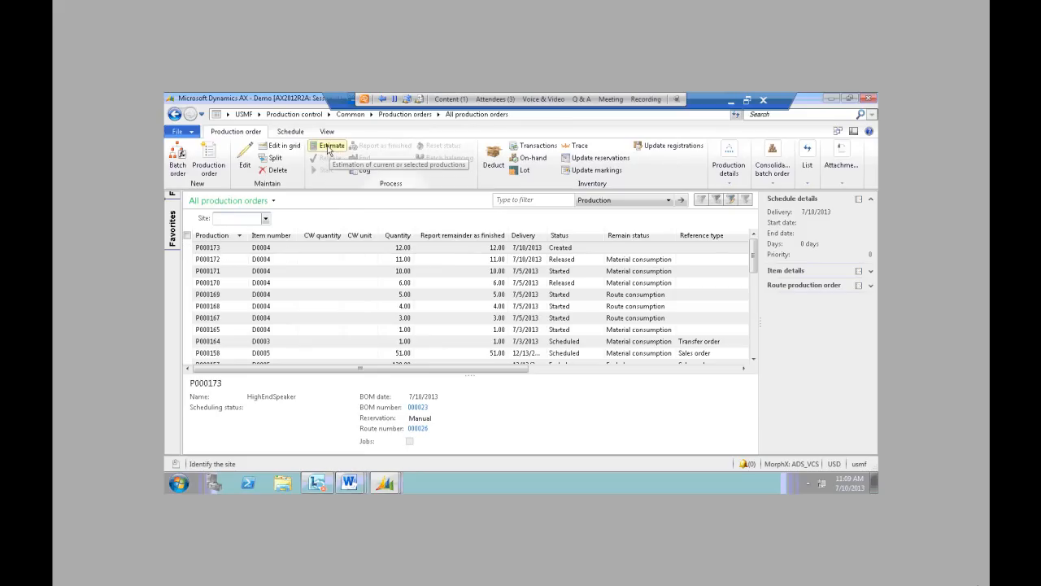
# Estimate production order P000173 and run job scheduling on it.
pyautogui.click(328, 149)
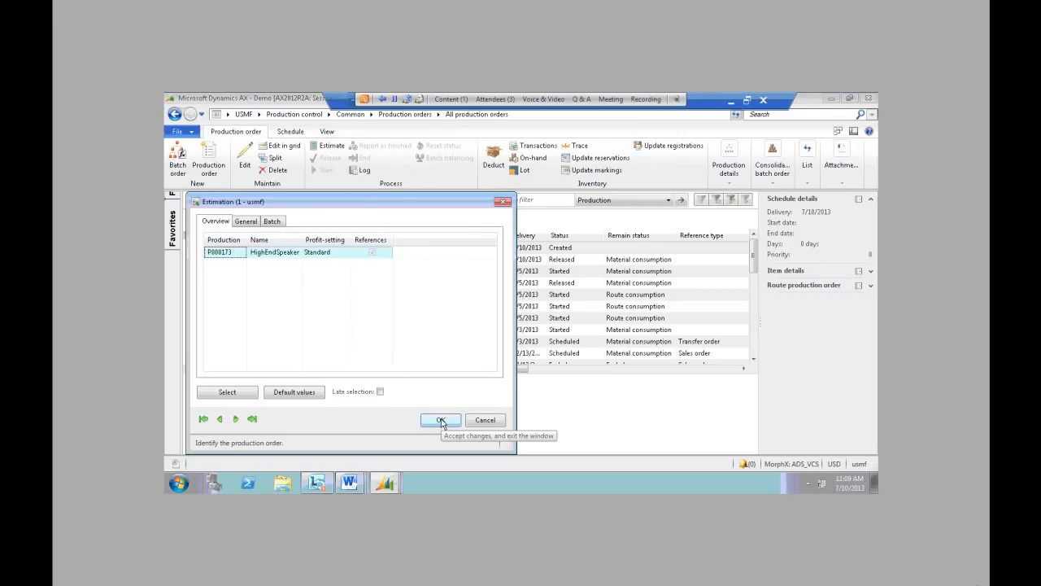
pyautogui.click(441, 420)
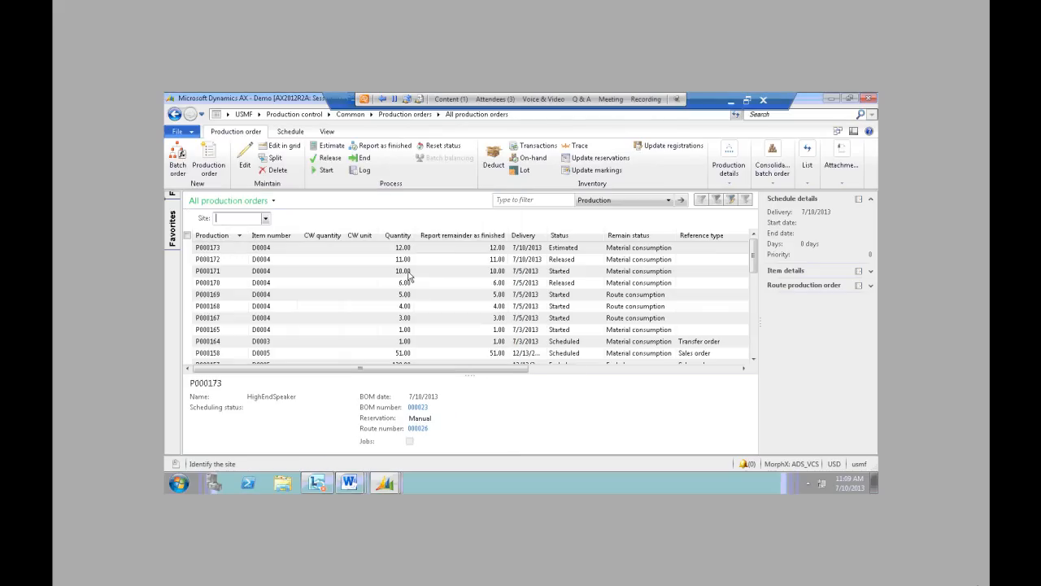
pyautogui.click(290, 132)
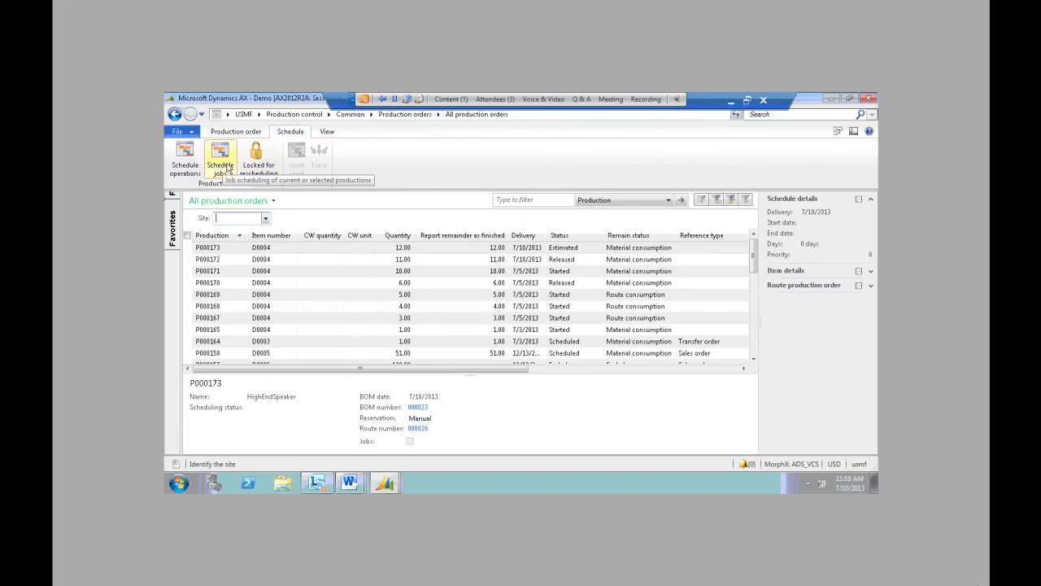
pyautogui.click(226, 167)
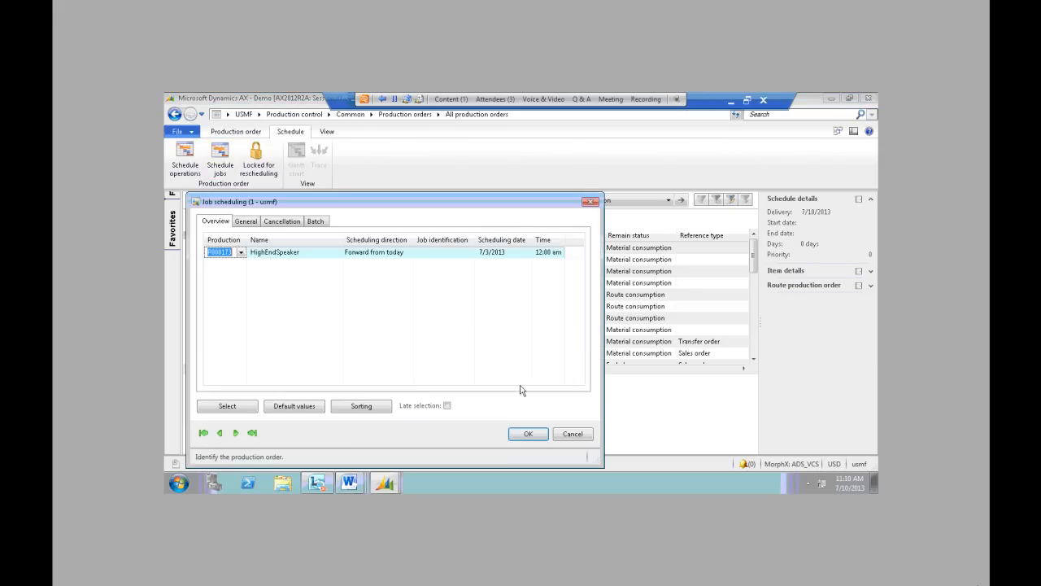
pyautogui.click(529, 433)
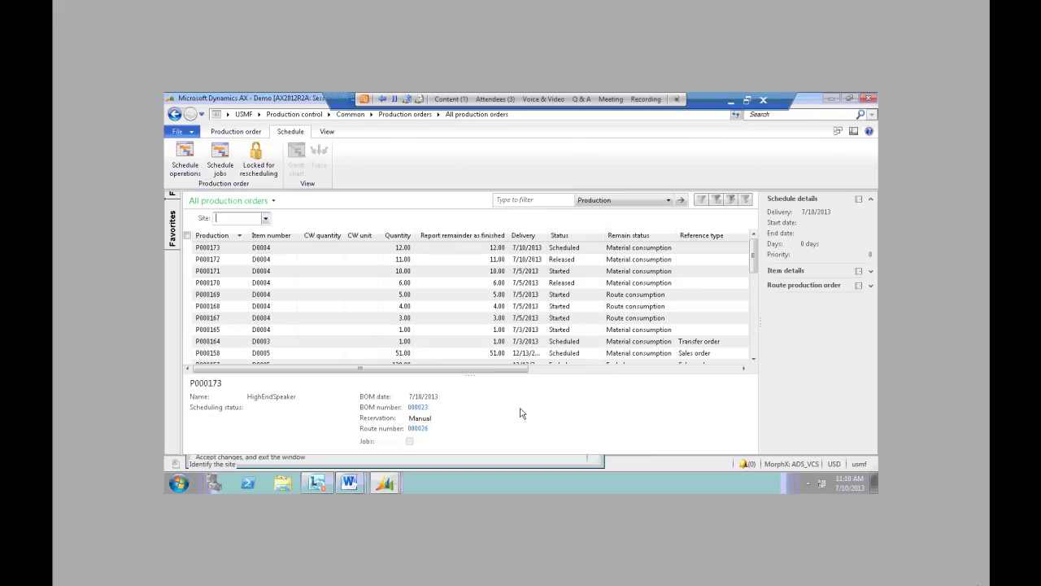
# Release production order P000173 so its status becomes Released.
pyautogui.click(235, 131)
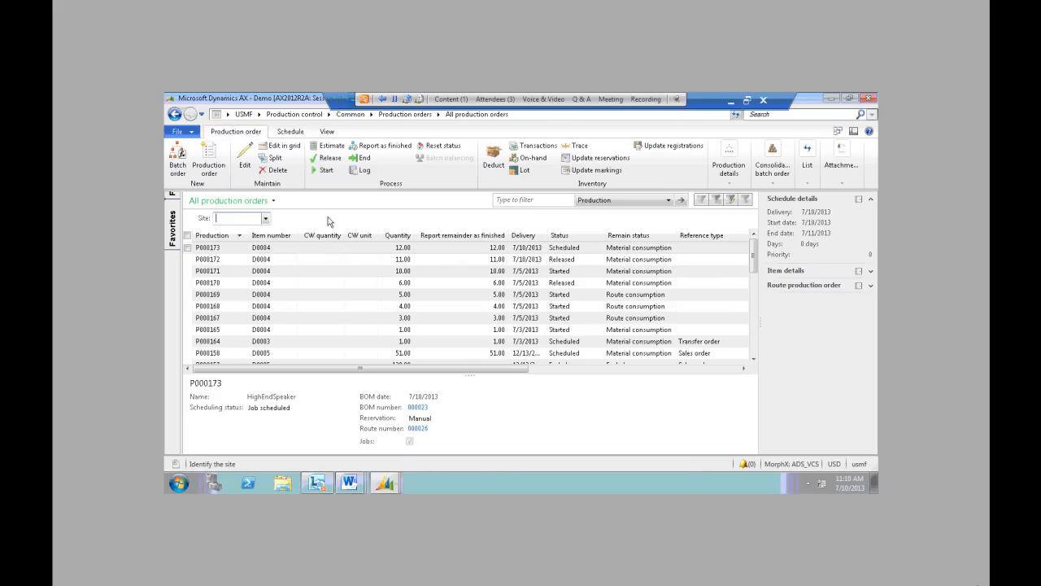
pyautogui.click(331, 157)
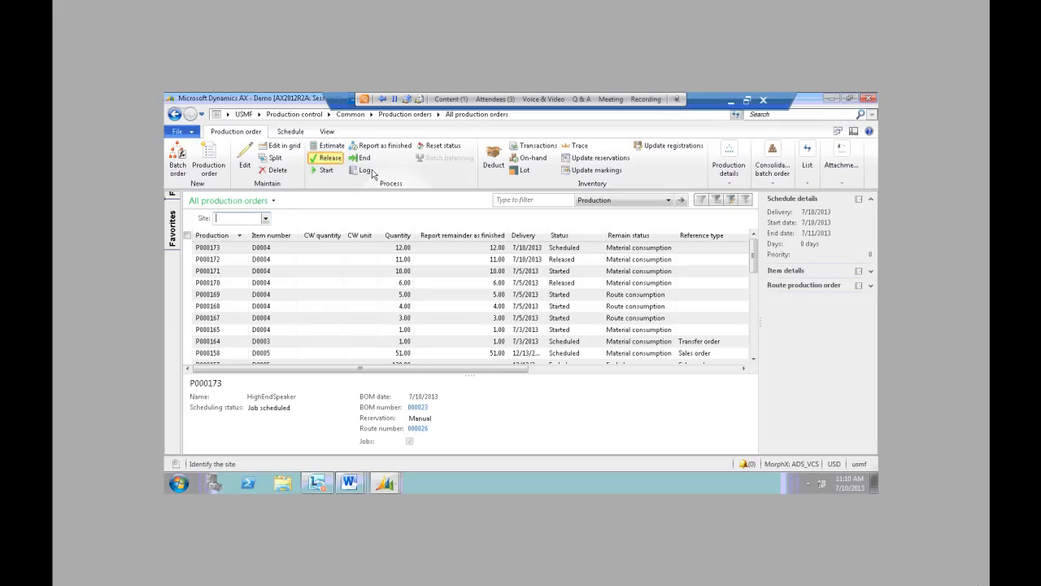
pyautogui.click(440, 419)
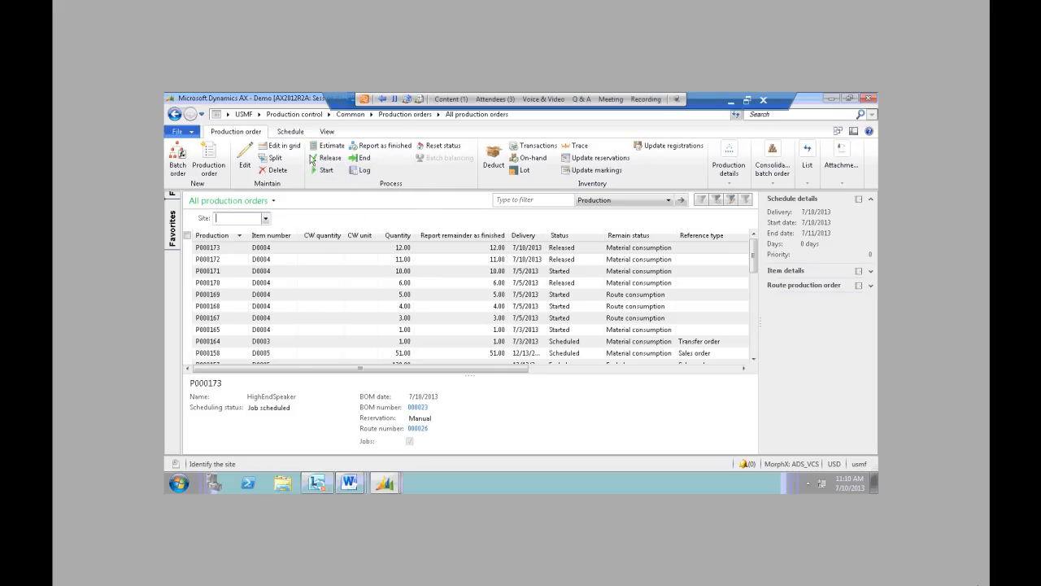
# Return to the Production control area page and launch Job registration.
pyautogui.click(259, 114)
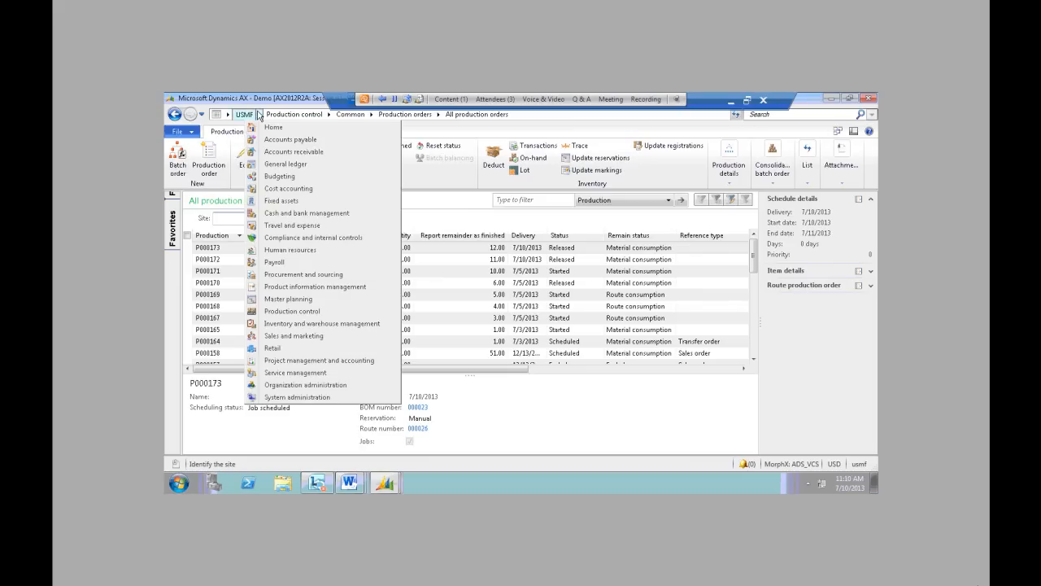
pyautogui.click(292, 311)
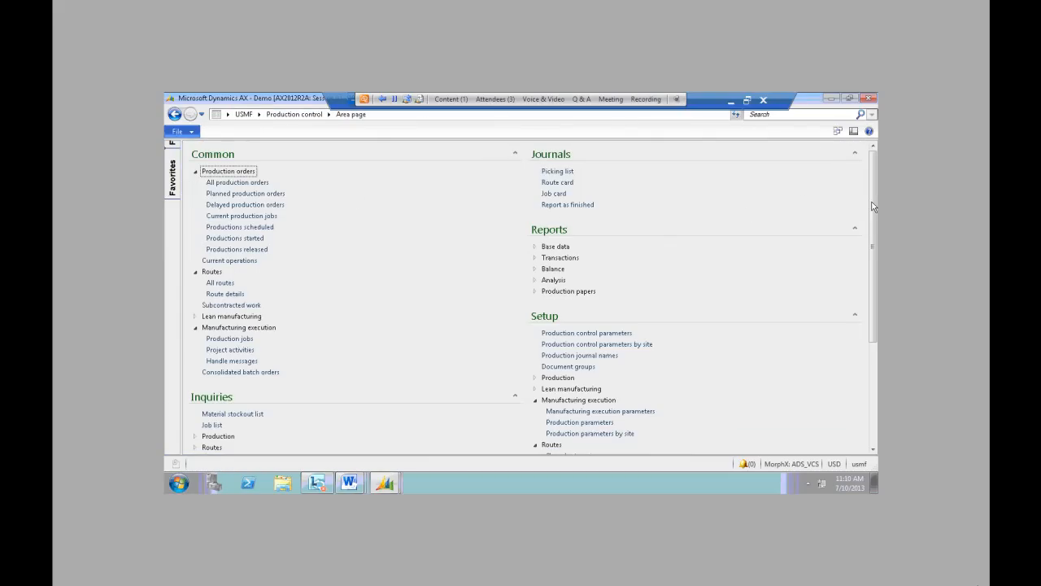
pyautogui.click(873, 205)
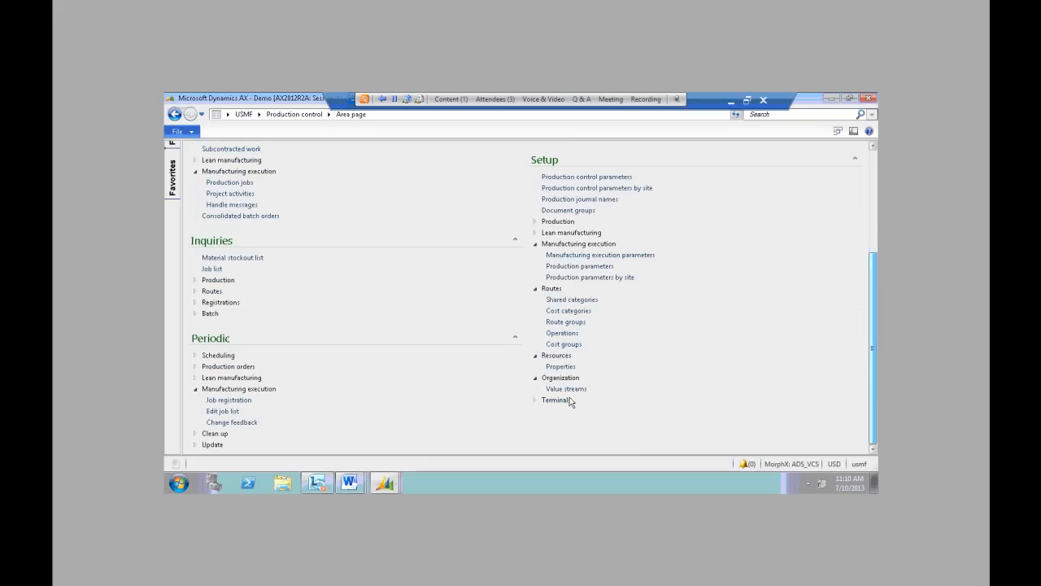
pyautogui.scroll(-1, 570, 402)
pyautogui.click(229, 400)
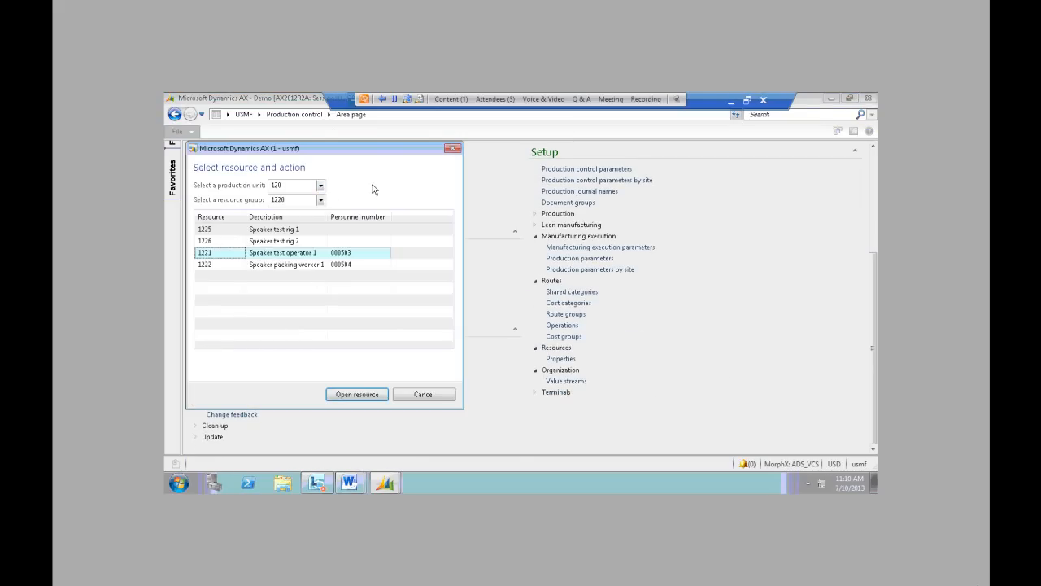
# Clear the unit and group filters, choose production unit 110 and resource 1121 Cabinet assembly worker 1.
pyautogui.click(322, 188)
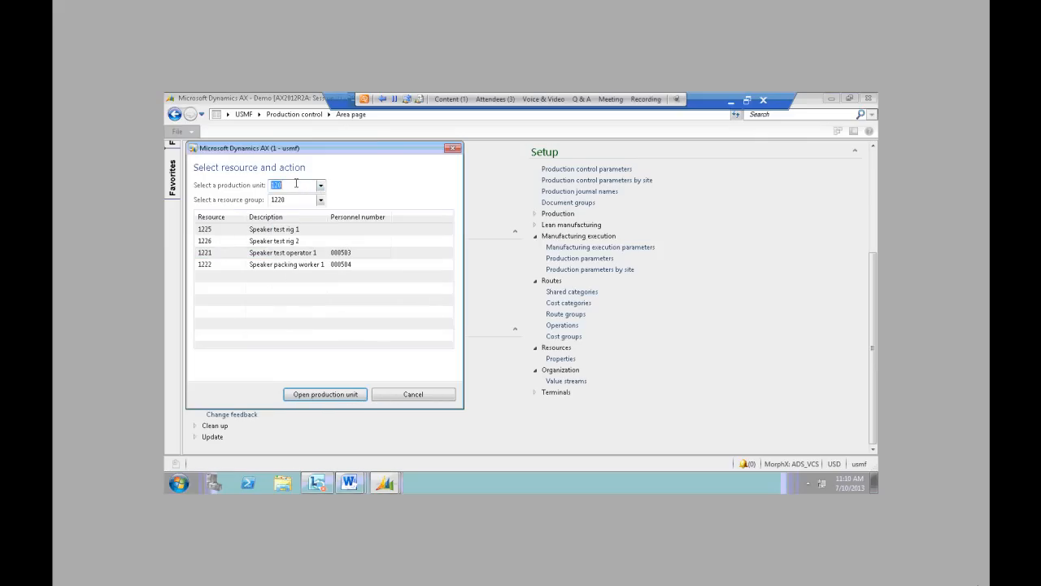
pyautogui.press('BackSpace')
pyautogui.press('BackSpace')
pyautogui.press('Tab')
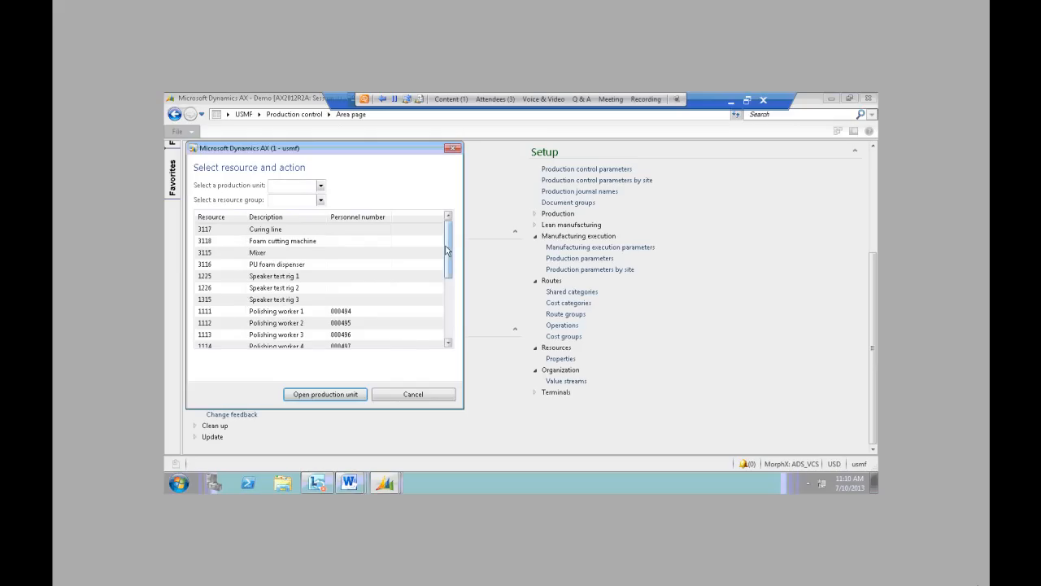
pyautogui.scroll(-3, 447, 249)
pyautogui.scroll(3, 448, 248)
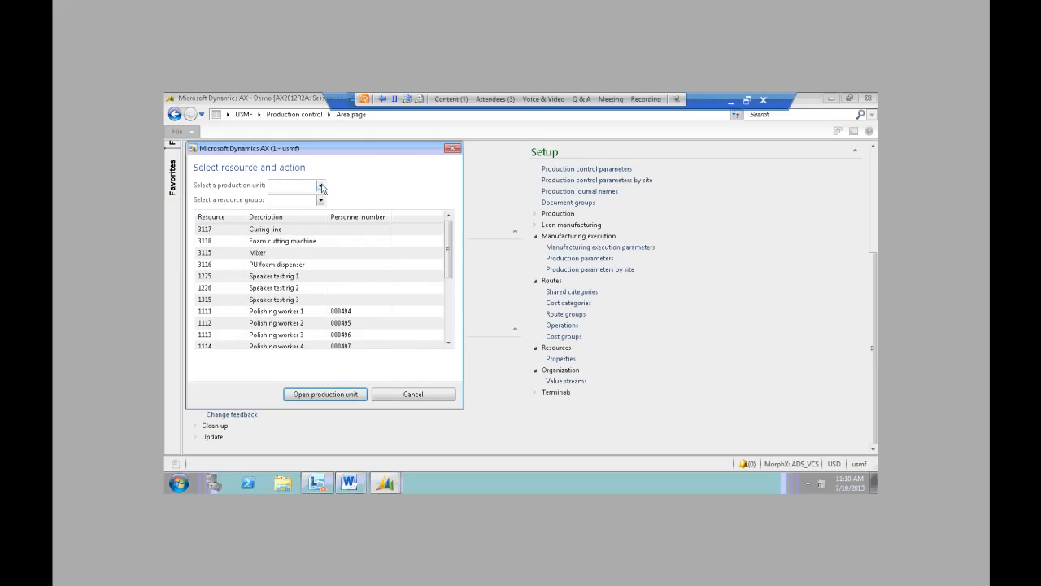
pyautogui.click(322, 187)
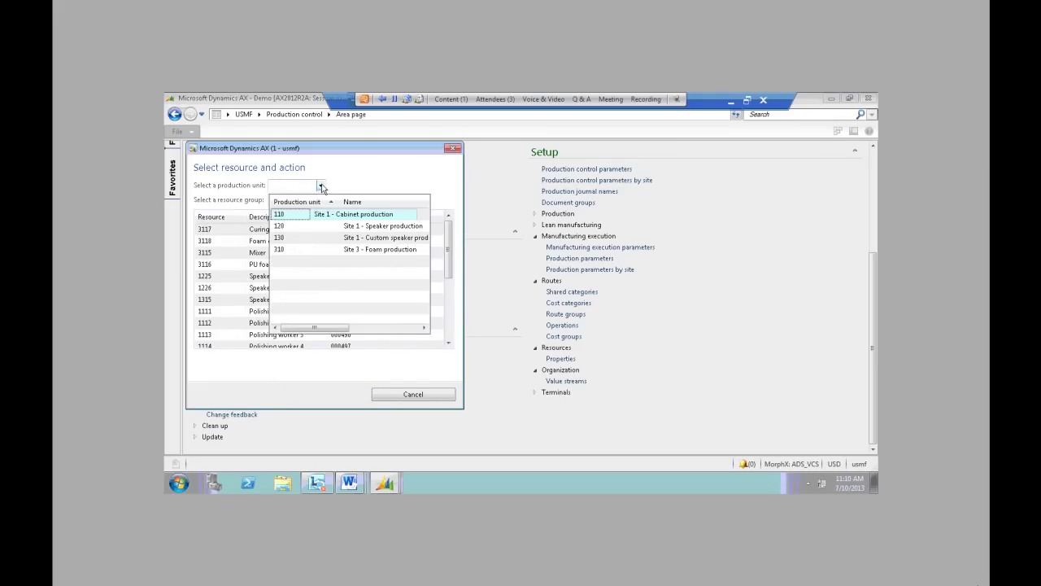
pyautogui.click(289, 216)
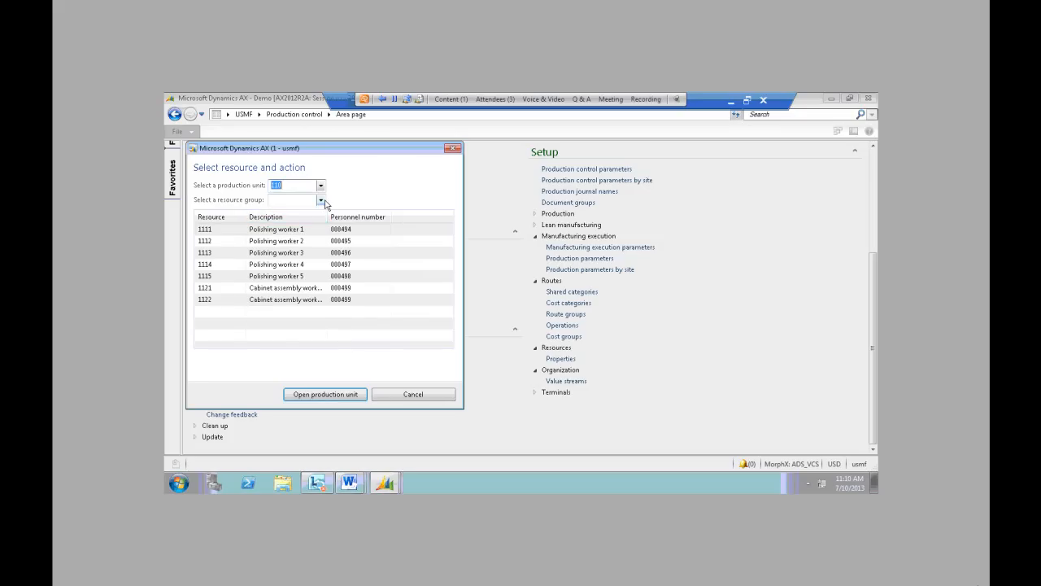
pyautogui.click(285, 289)
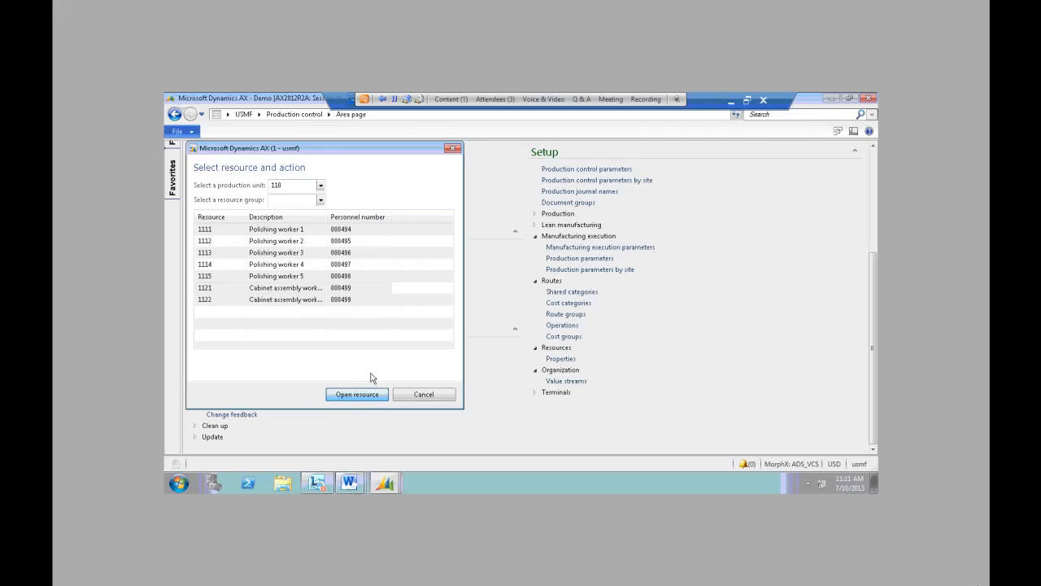
# Open the resource terminal and log in with the badge ID, dismissing the invalid job ID error.
pyautogui.click(357, 394)
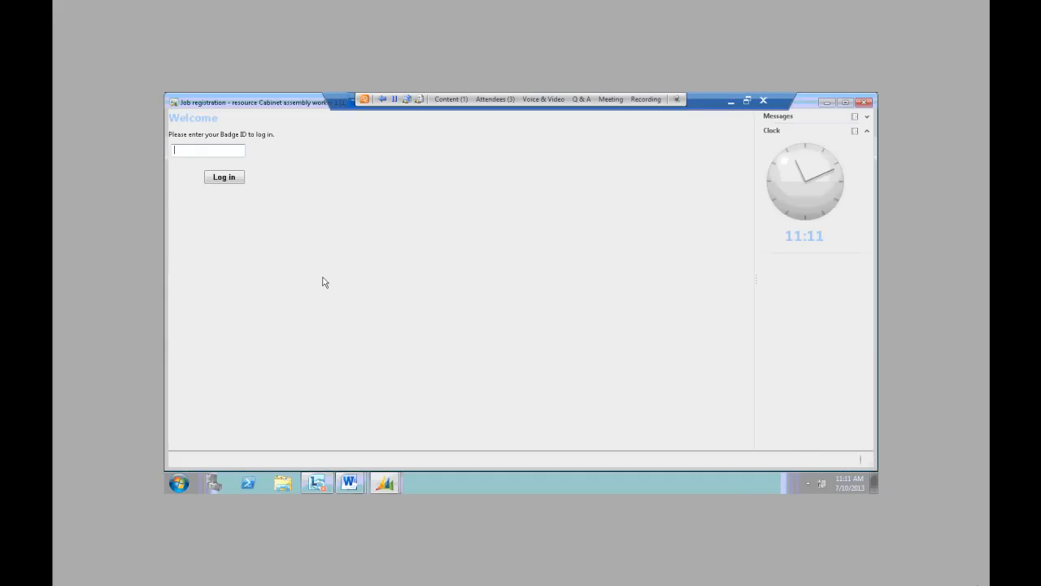
pyautogui.write('000499')
pyautogui.press('Return')
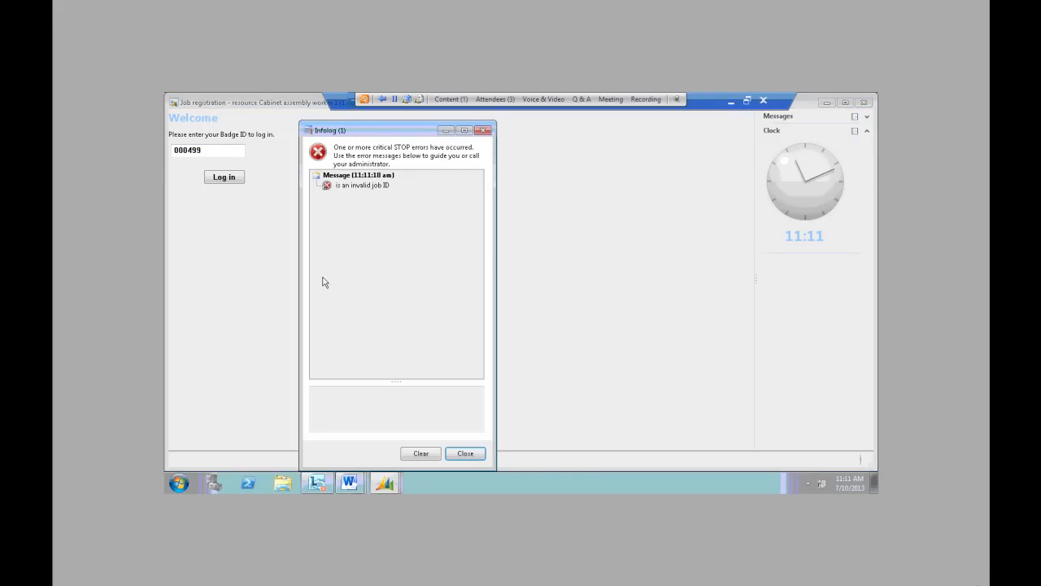
pyautogui.press('Escape')
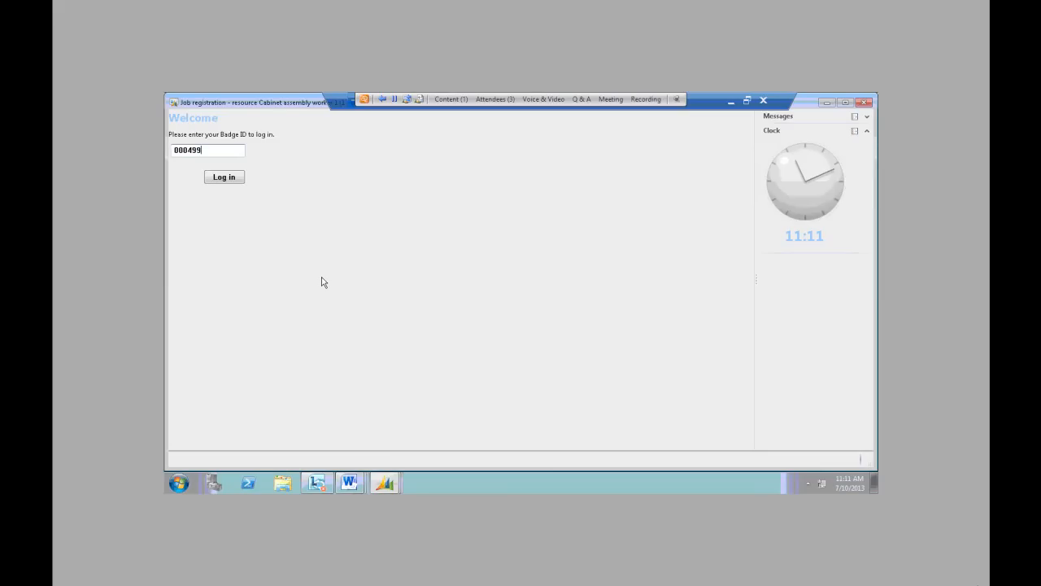
pyautogui.press('Return')
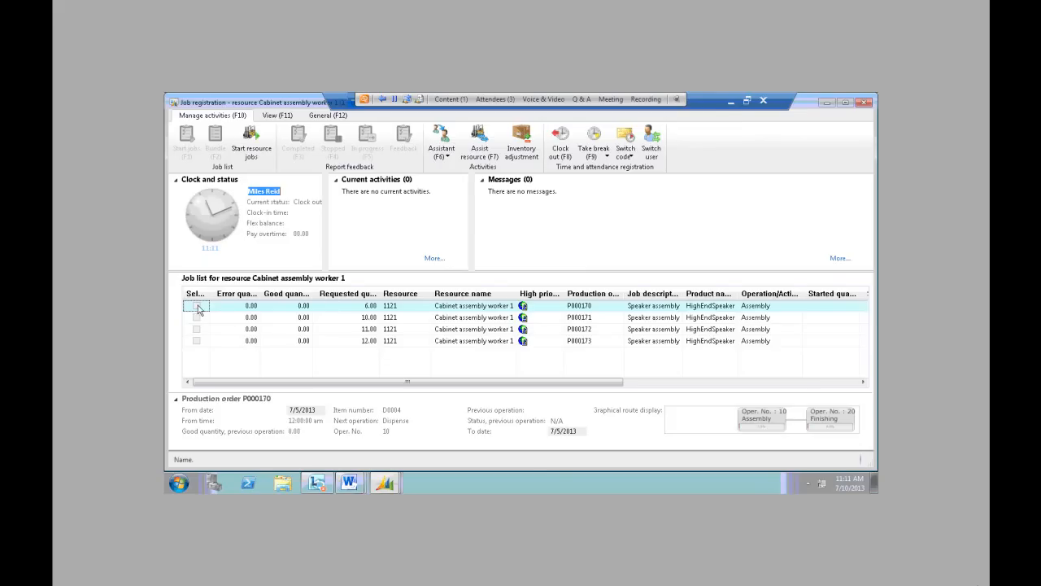
# Mark job P000173, start it, and acknowledge the clock-in and started-jobs confirmations.
pyautogui.click(352, 343)
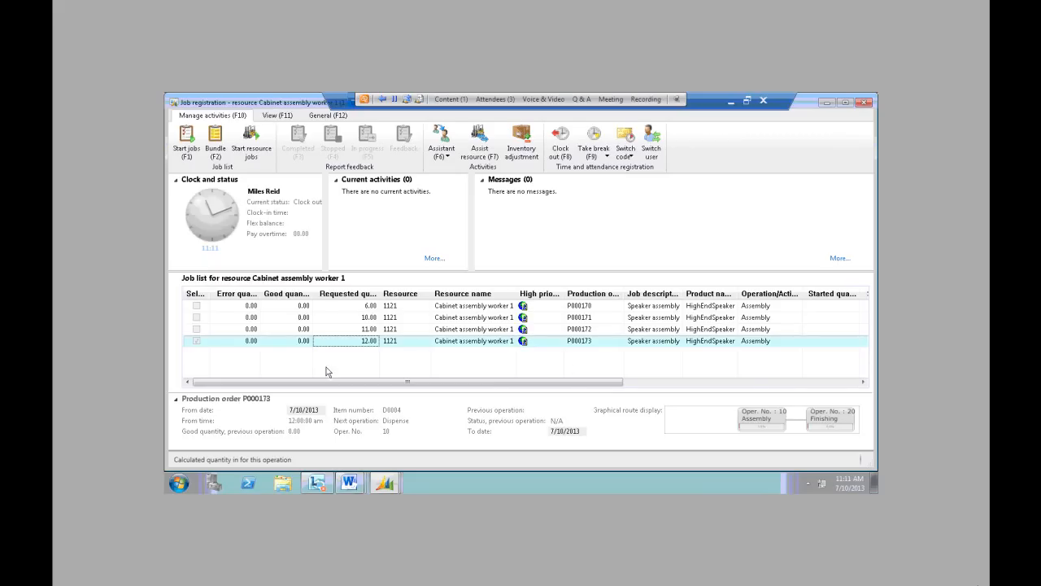
pyautogui.click(196, 340)
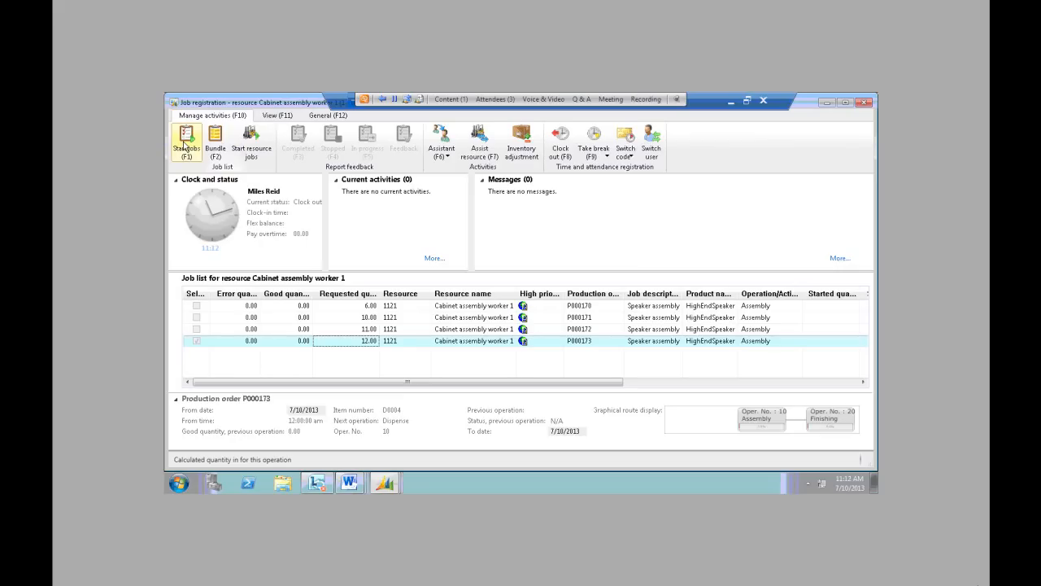
pyautogui.click(194, 152)
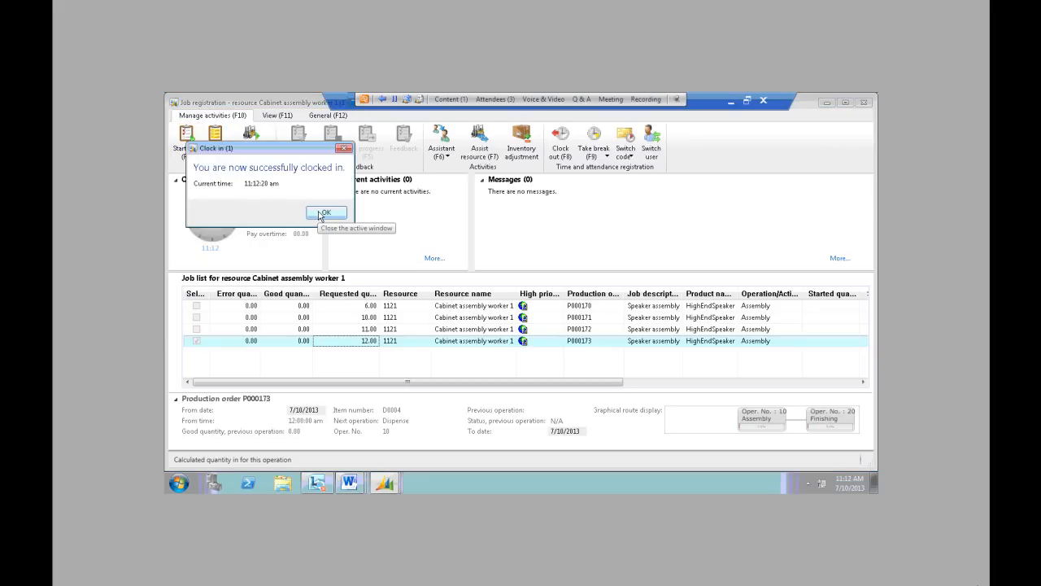
pyautogui.click(320, 215)
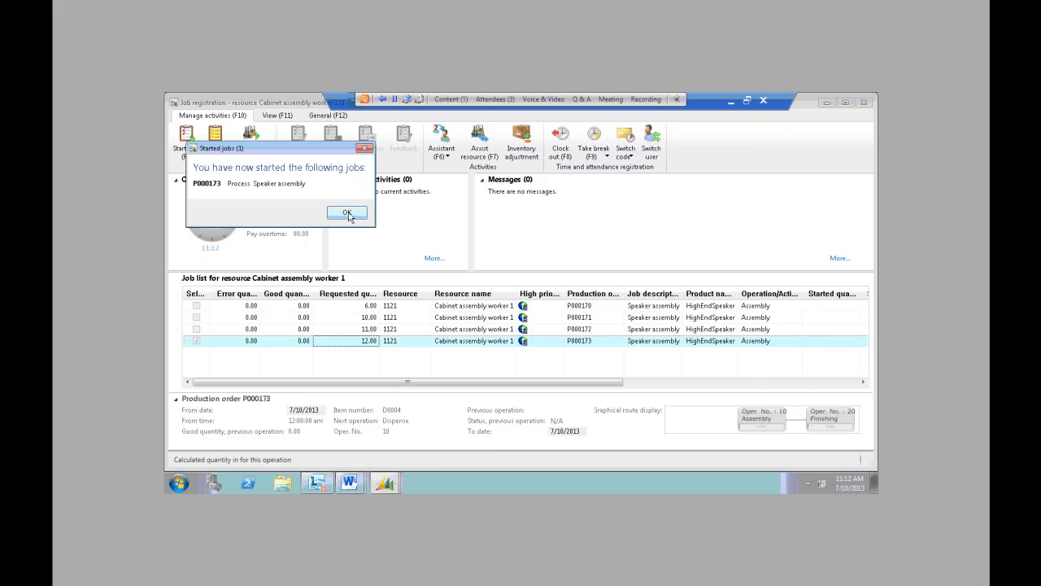
pyautogui.click(348, 213)
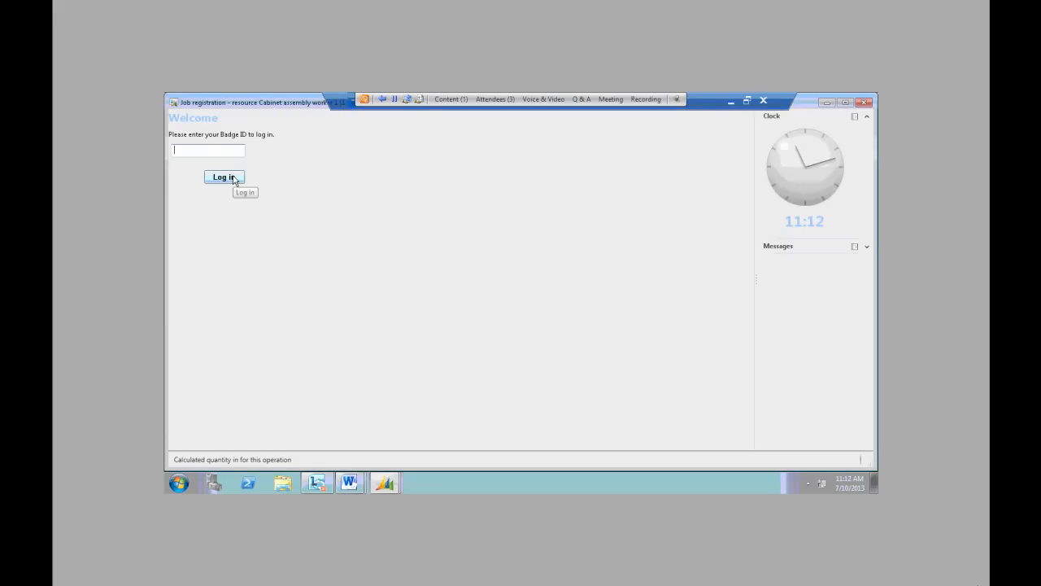
pyautogui.write('000499')
# Log in as the worker, select job P000173 and bring up the Take break options.
pyautogui.click(224, 177)
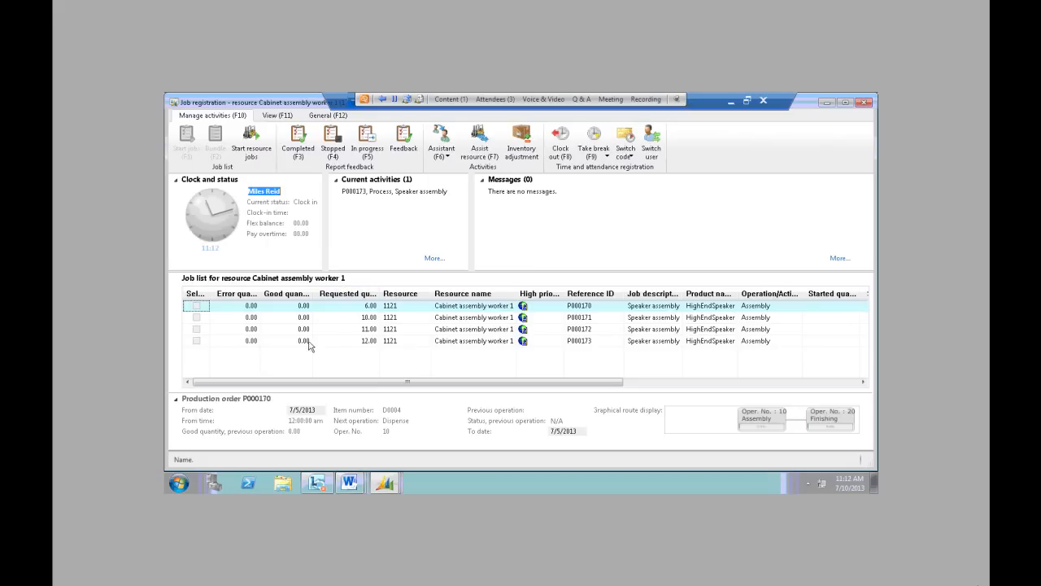
pyautogui.click(343, 340)
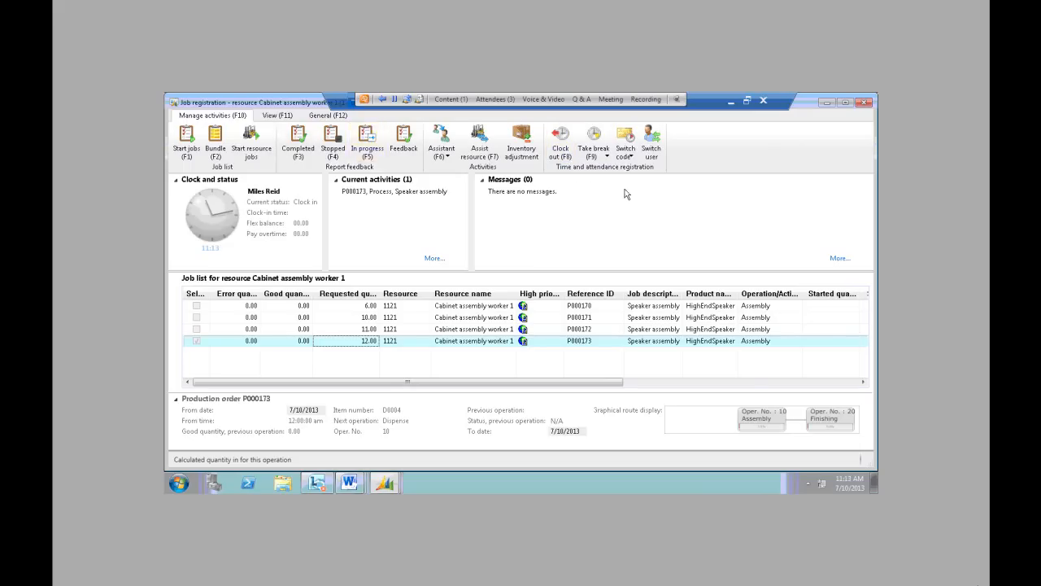
pyautogui.click(597, 154)
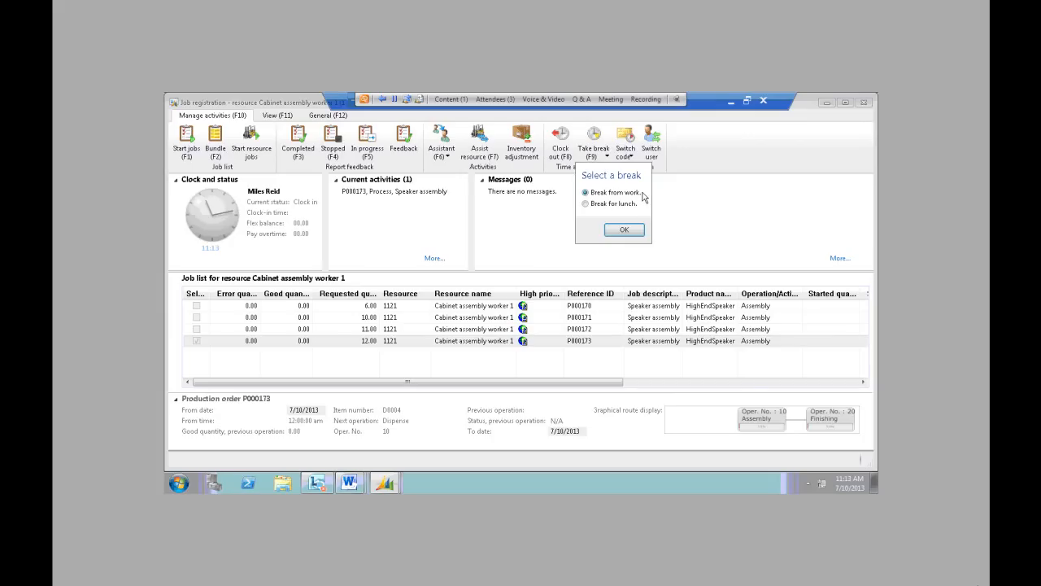
# Dismiss the Select a break popup and return to Manage activities, P000173 still current.
pyautogui.click(506, 234)
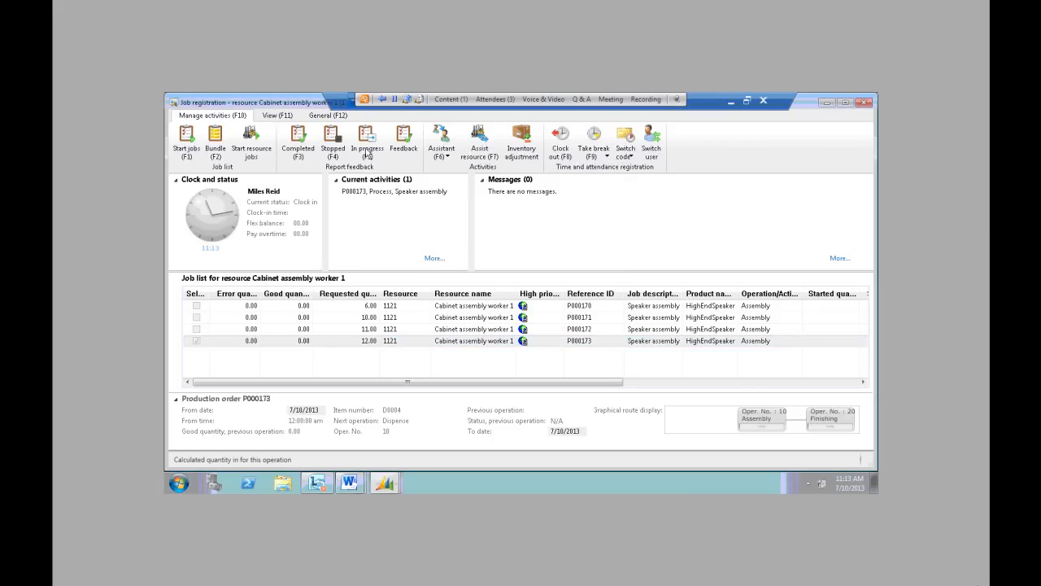
pyautogui.click(269, 116)
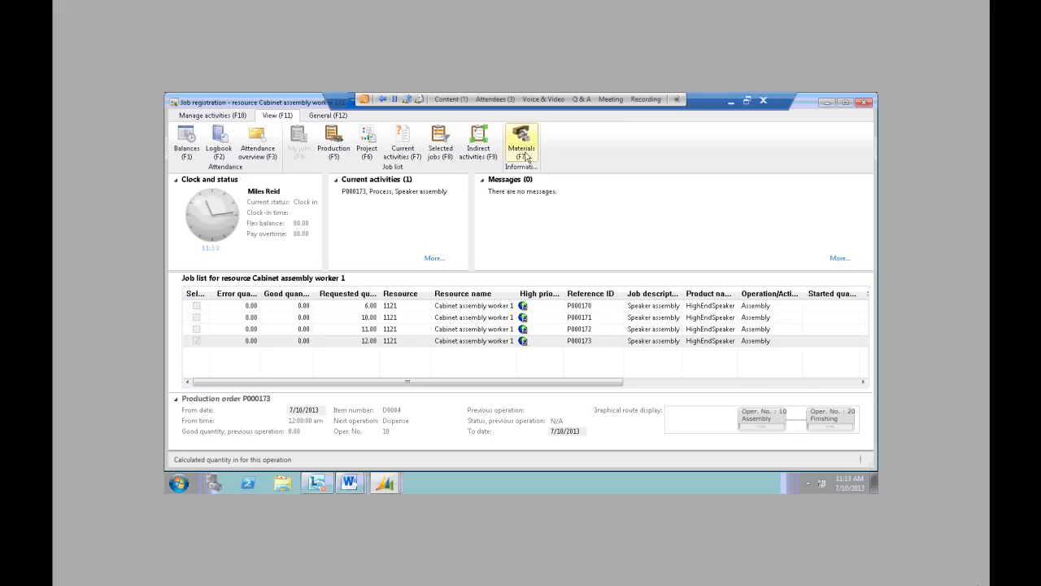
pyautogui.click(238, 114)
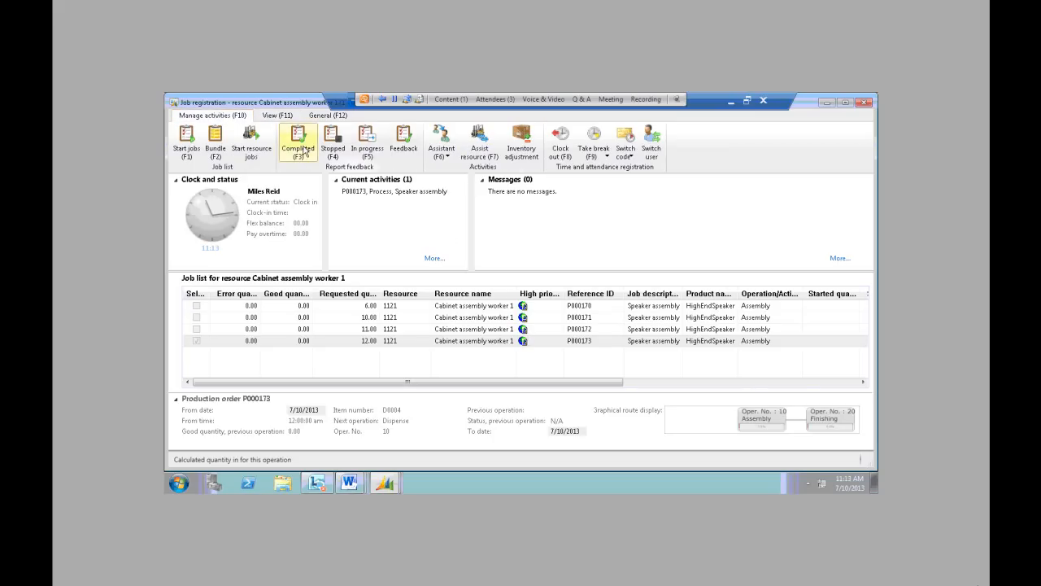
# Report P000173 as Completed with a good quantity of 12 and submit the feedback.
pyautogui.click(299, 145)
pyautogui.write('12')
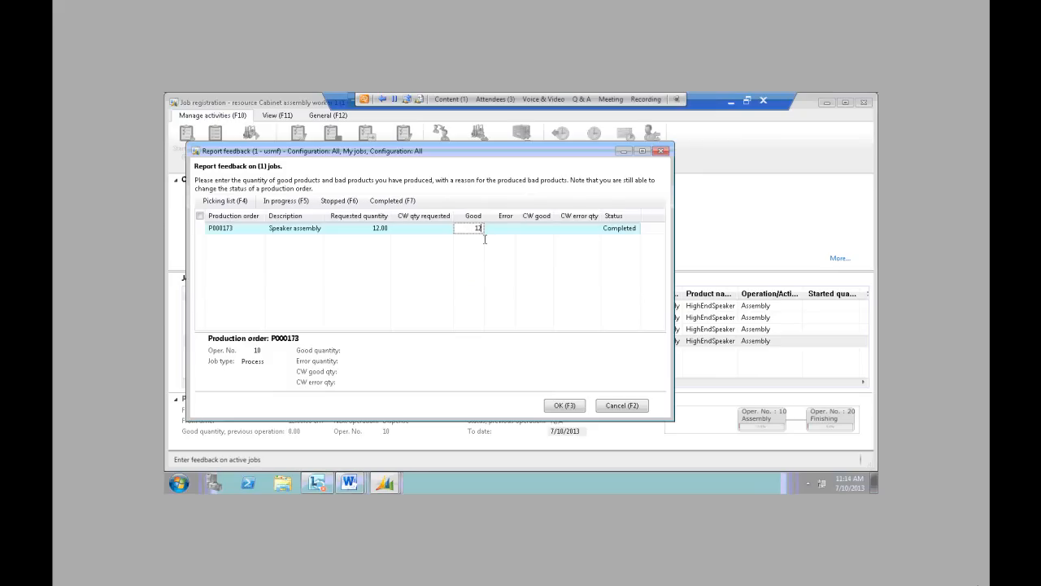
pyautogui.doubleClick(472, 228)
pyautogui.click(620, 227)
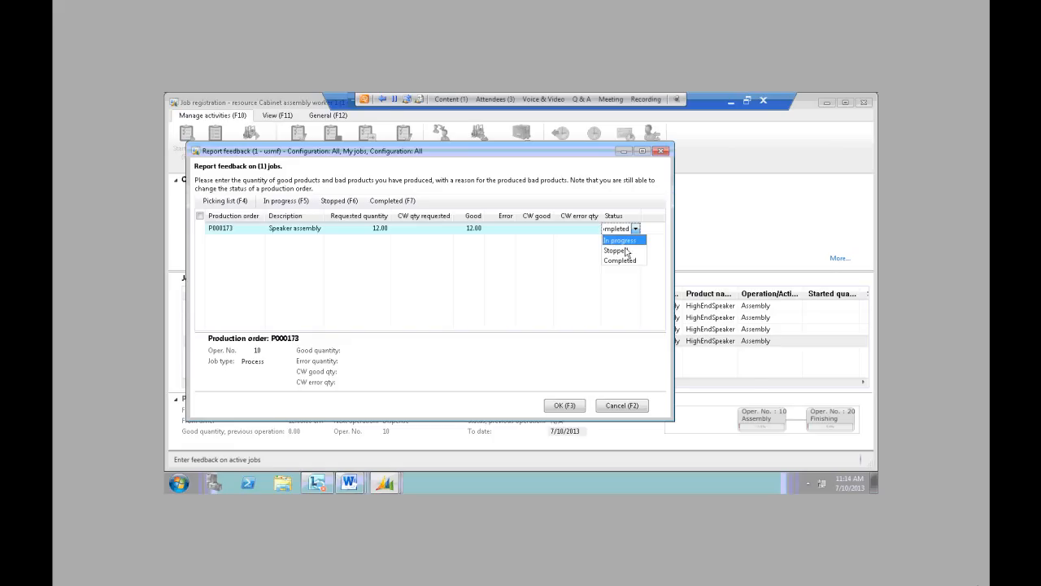
pyautogui.click(624, 261)
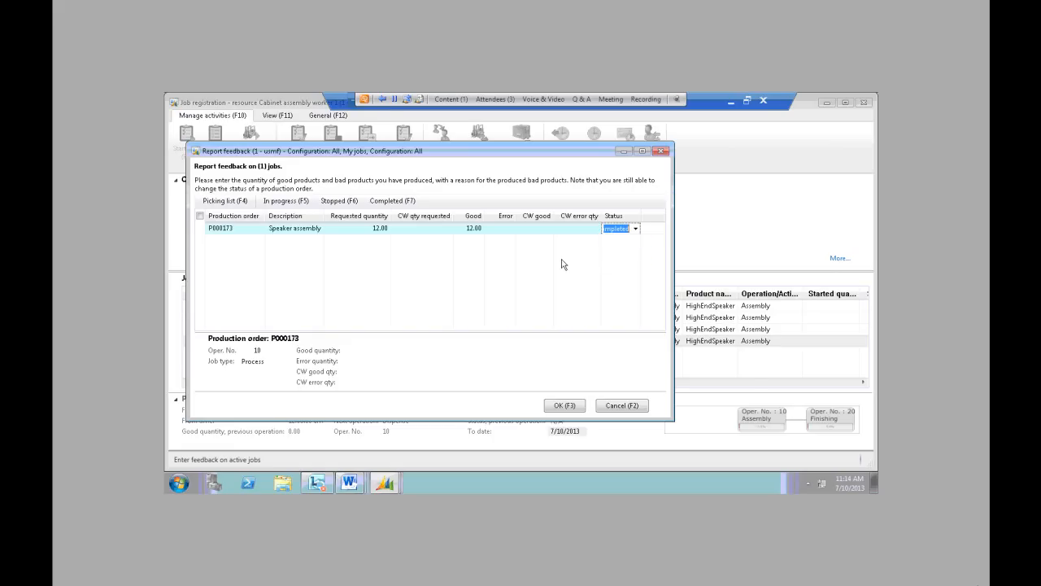
pyautogui.click(559, 408)
pyautogui.click(558, 409)
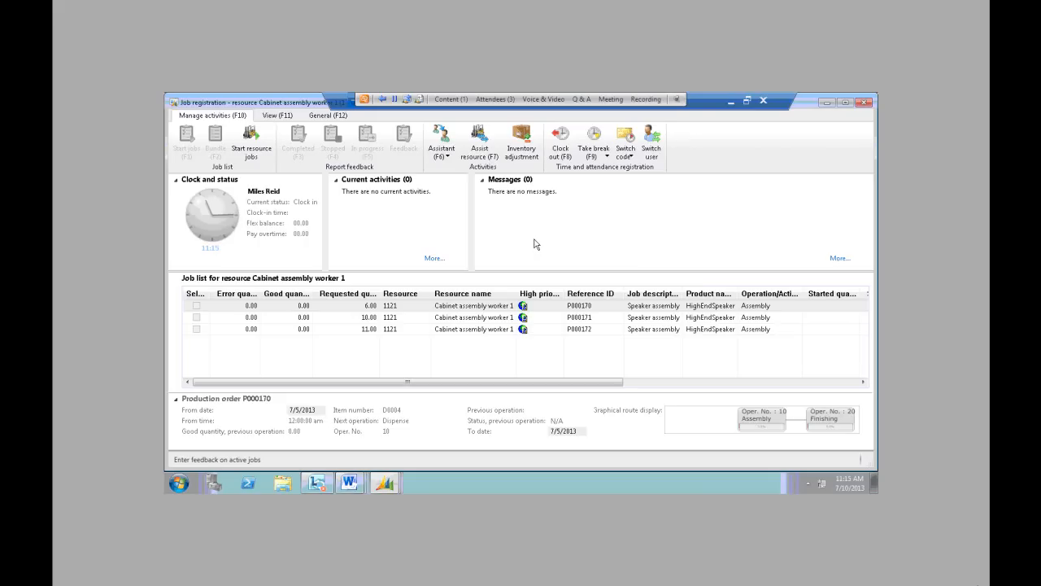
# Close the terminal and start resource selection under production unit 120.
pyautogui.press('Escape')
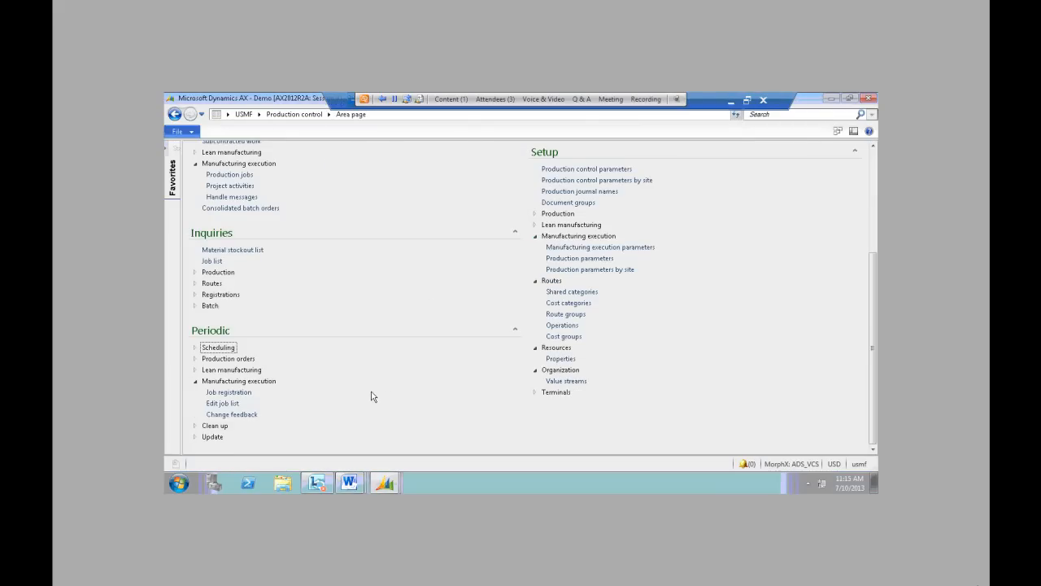
pyautogui.click(229, 392)
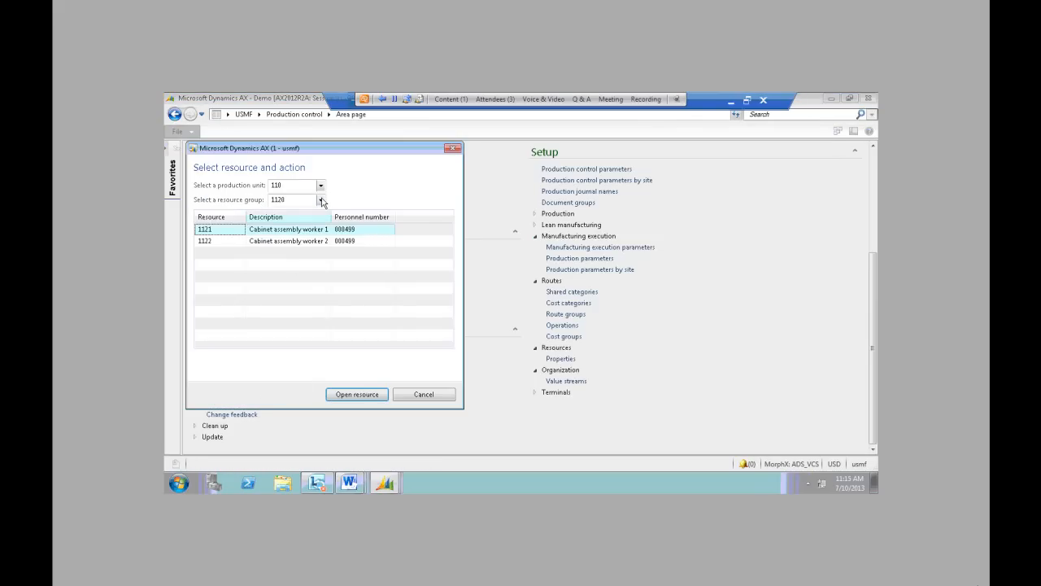
pyautogui.click(321, 201)
pyautogui.click(320, 185)
pyautogui.click(292, 226)
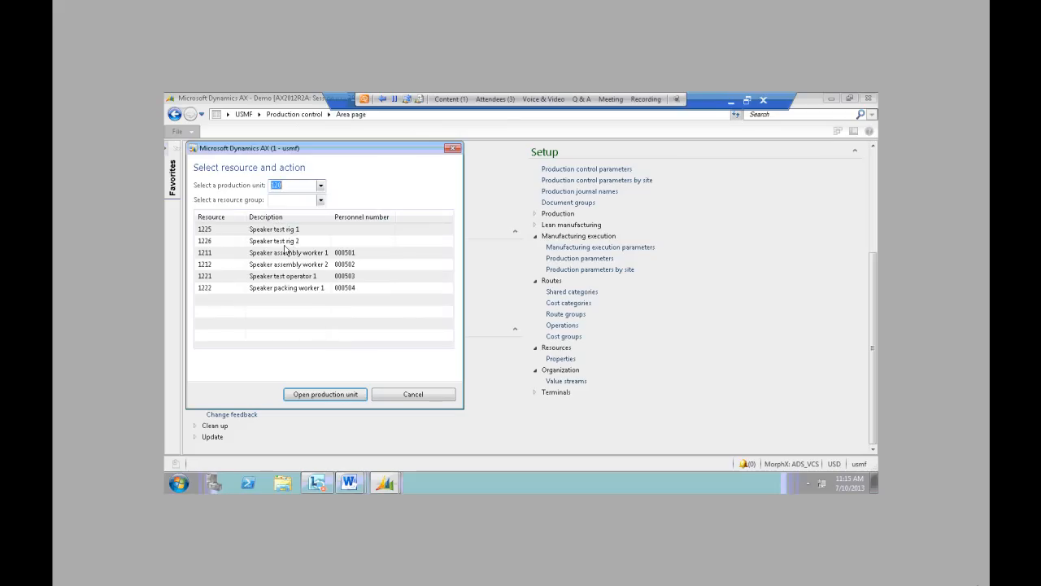
# Choose resource 1211 Speaker assembly worker 1 and open Job registration for it.
pyautogui.click(286, 253)
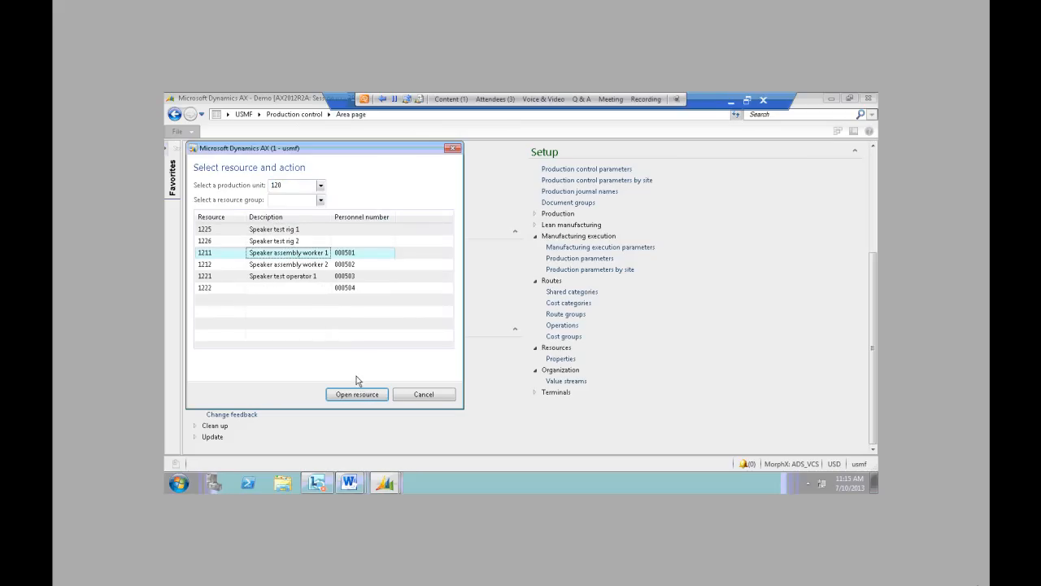
pyautogui.click(278, 231)
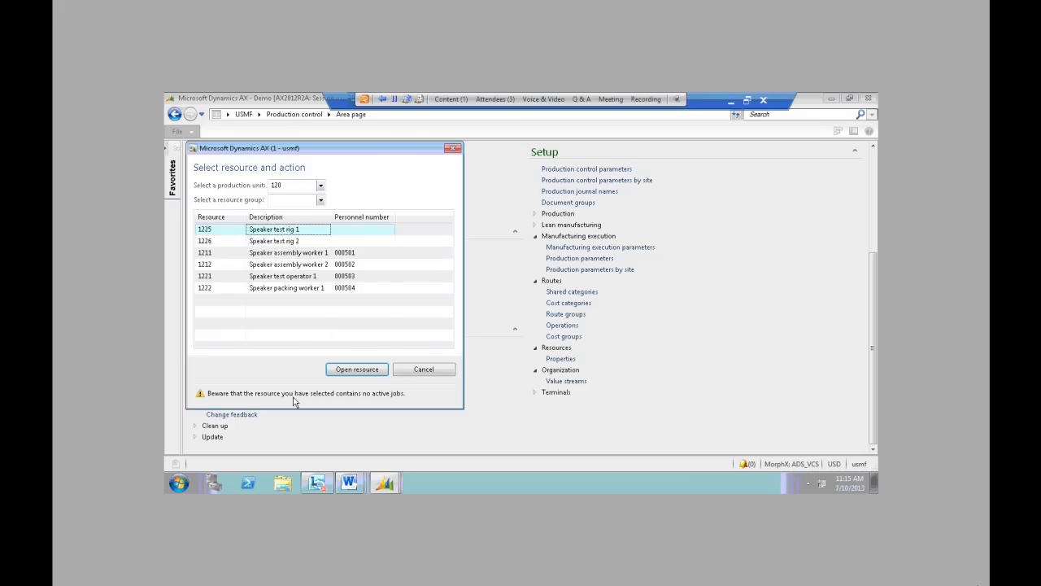
pyautogui.click(304, 257)
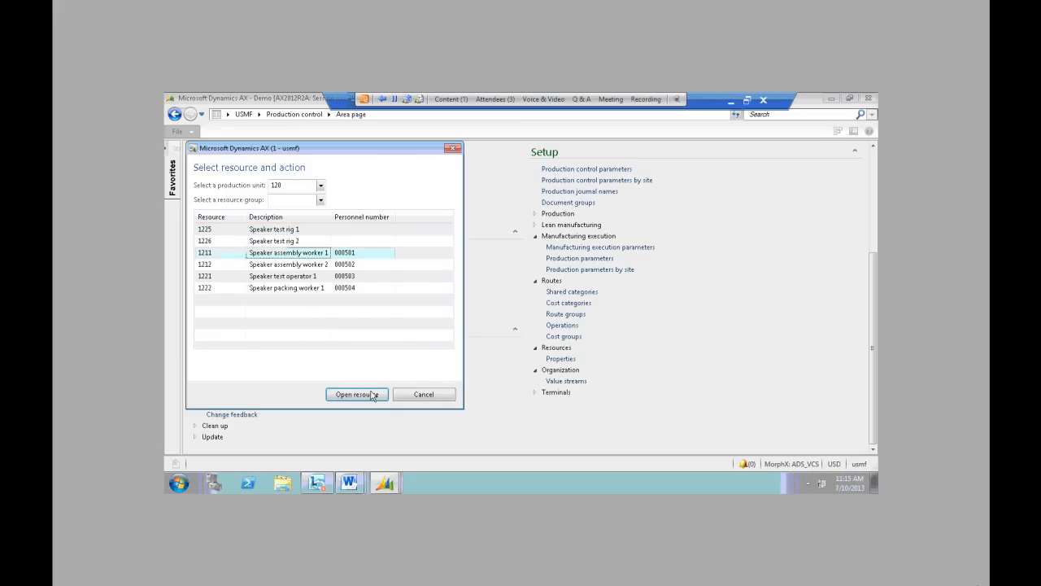
pyautogui.click(366, 395)
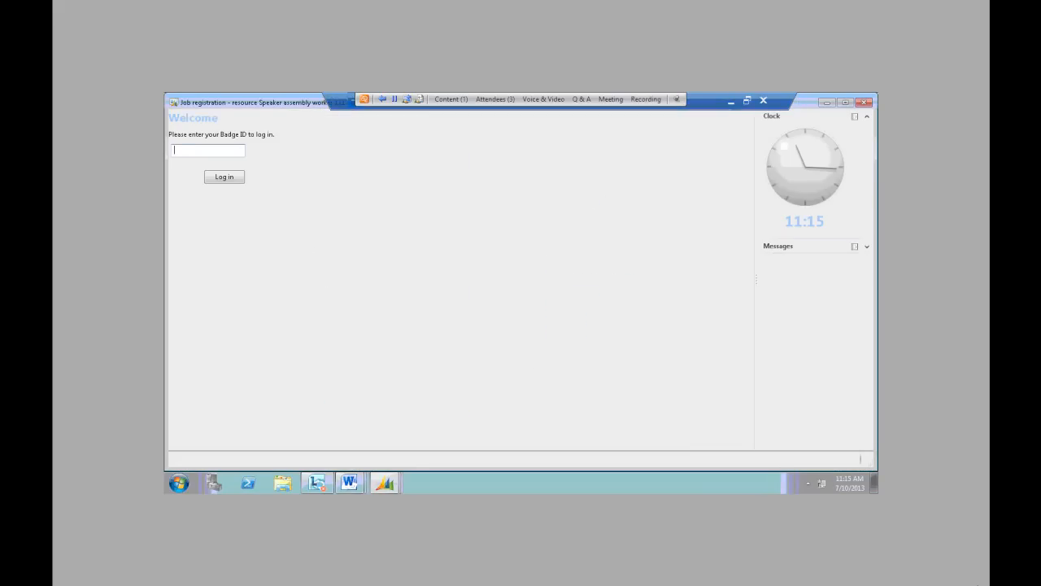
pyautogui.write('000501')
# Log in with the badge ID and select the P000173 front grill mounting job.
pyautogui.press('Return')
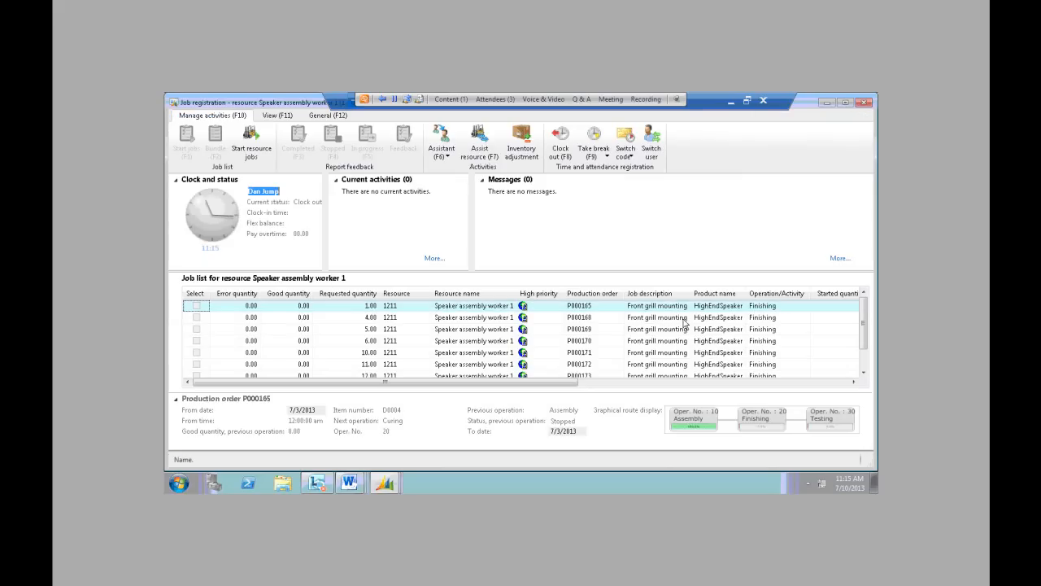
pyautogui.moveTo(863, 321); pyautogui.dragTo(863, 354)
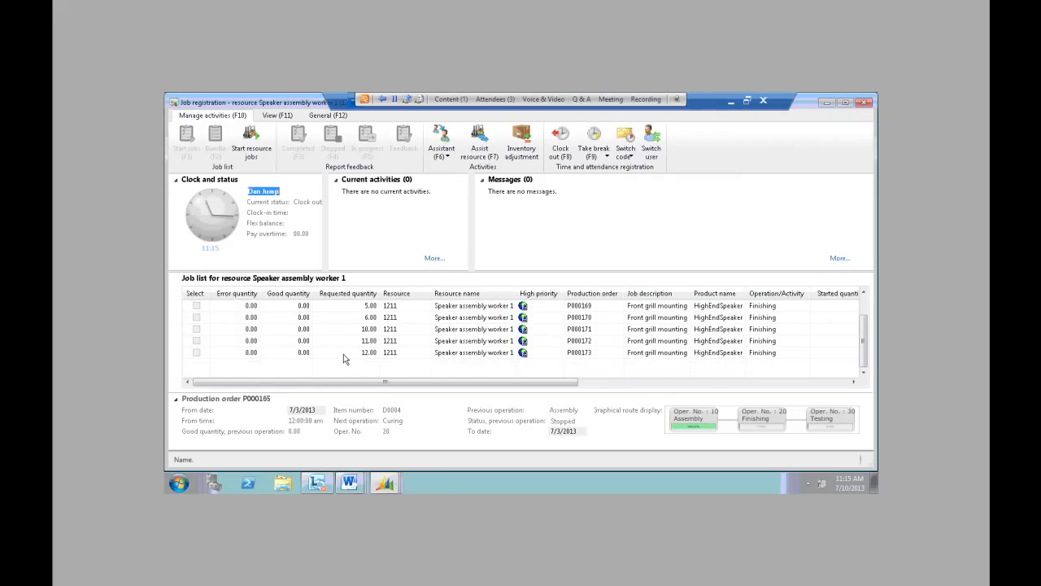
pyautogui.click(343, 354)
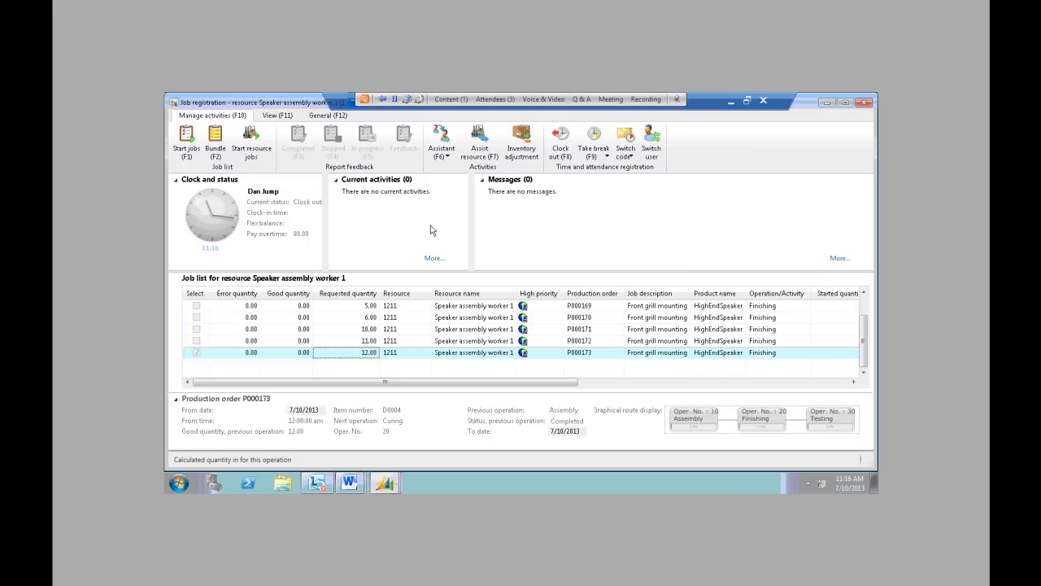
# Close Job registration and go to Human resources > Time and attendance > Approve.
pyautogui.press('Escape')
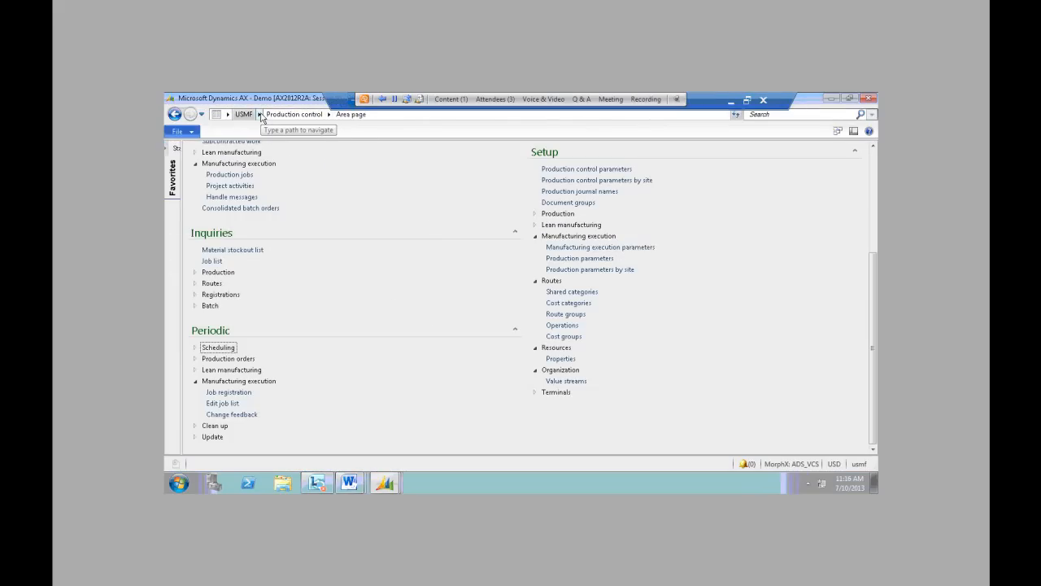
pyautogui.click(260, 115)
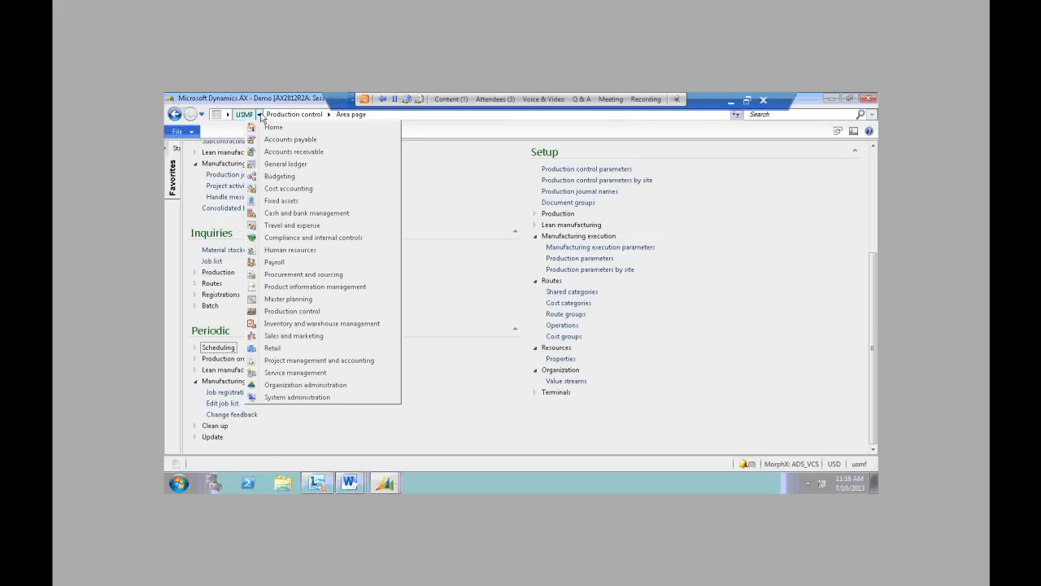
pyautogui.click(293, 250)
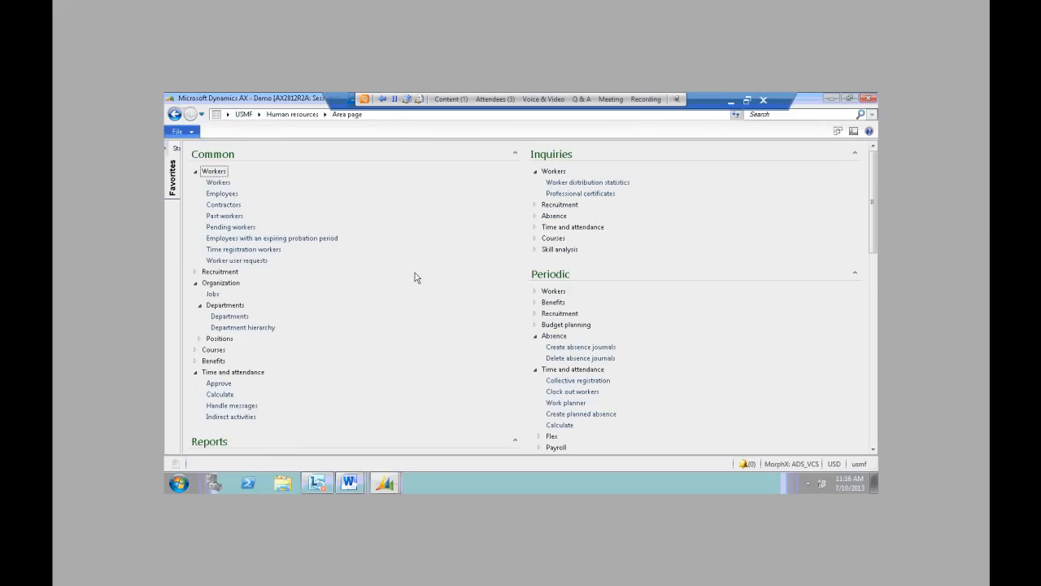
pyautogui.click(218, 384)
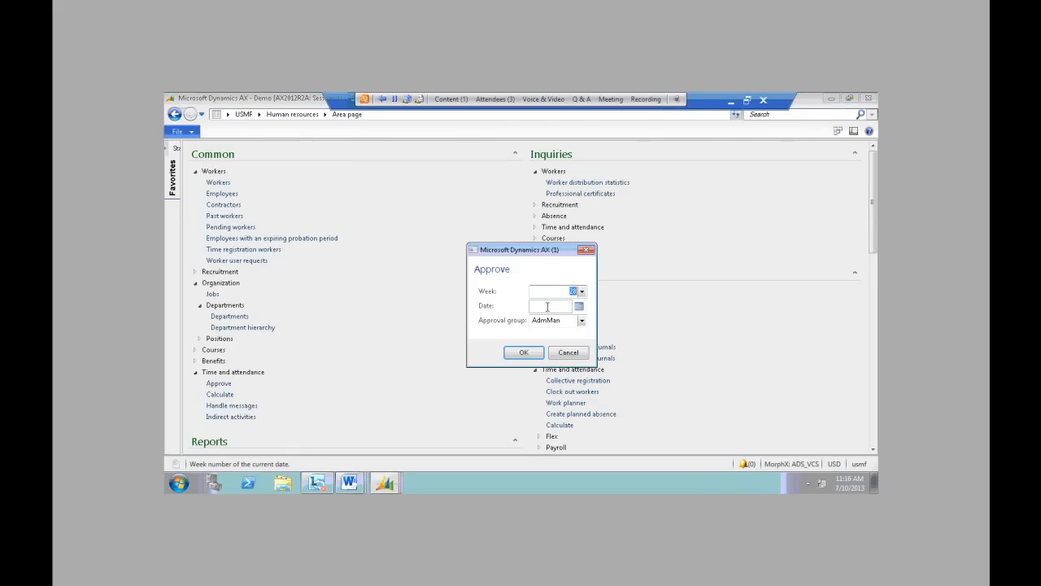
# Set the approval date to 7/10/2013 and confirm the AdmMan criteria.
pyautogui.click(549, 305)
pyautogui.write('7/9/2013')
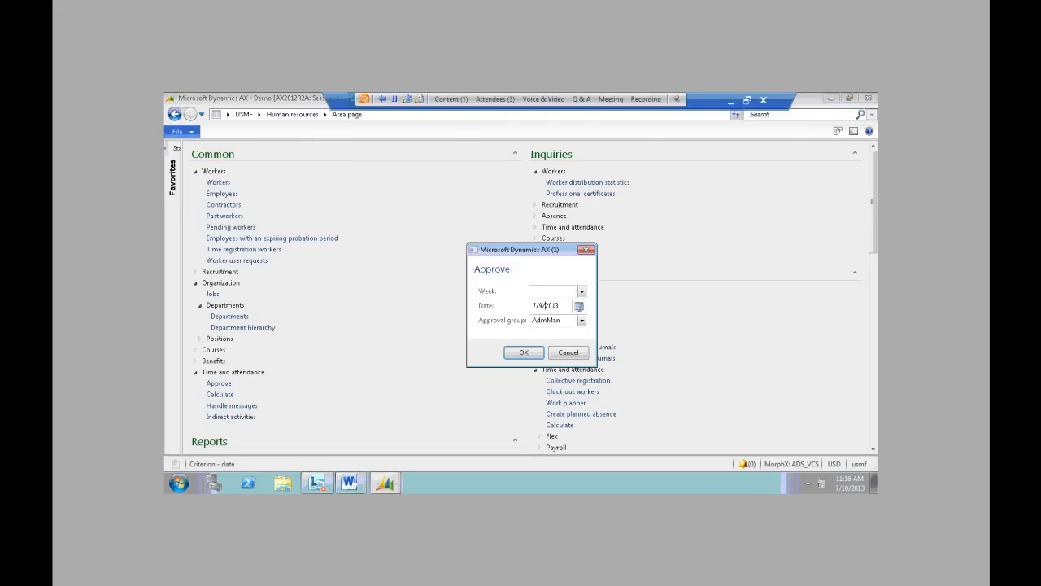
pyautogui.click(579, 307)
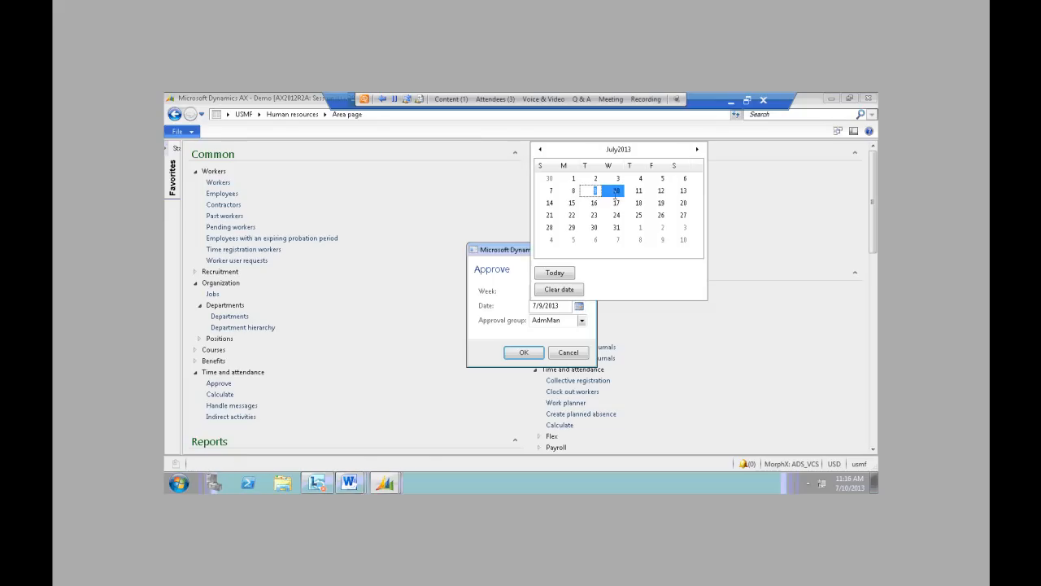
pyautogui.click(616, 191)
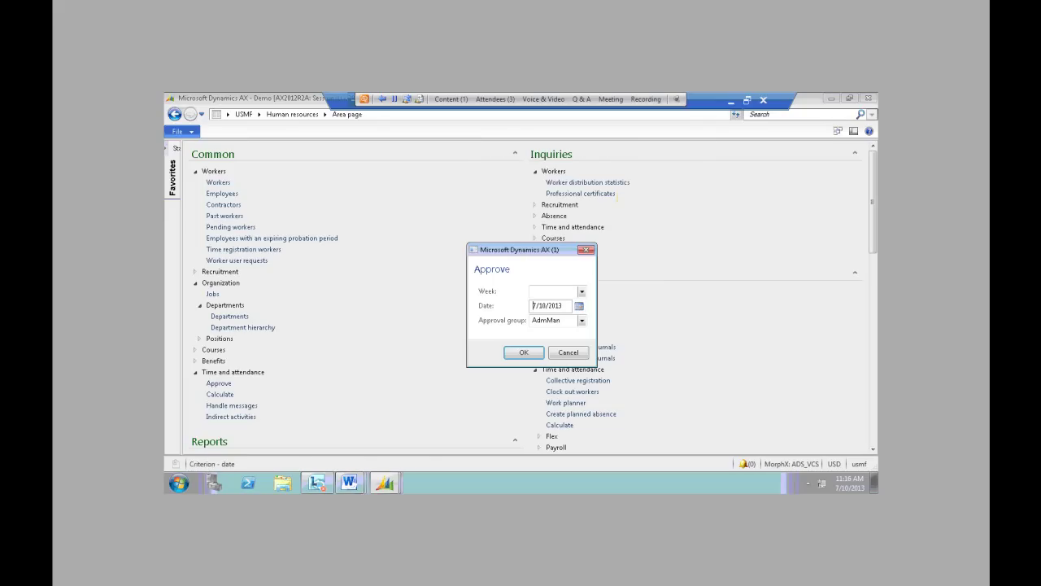
pyautogui.click(522, 353)
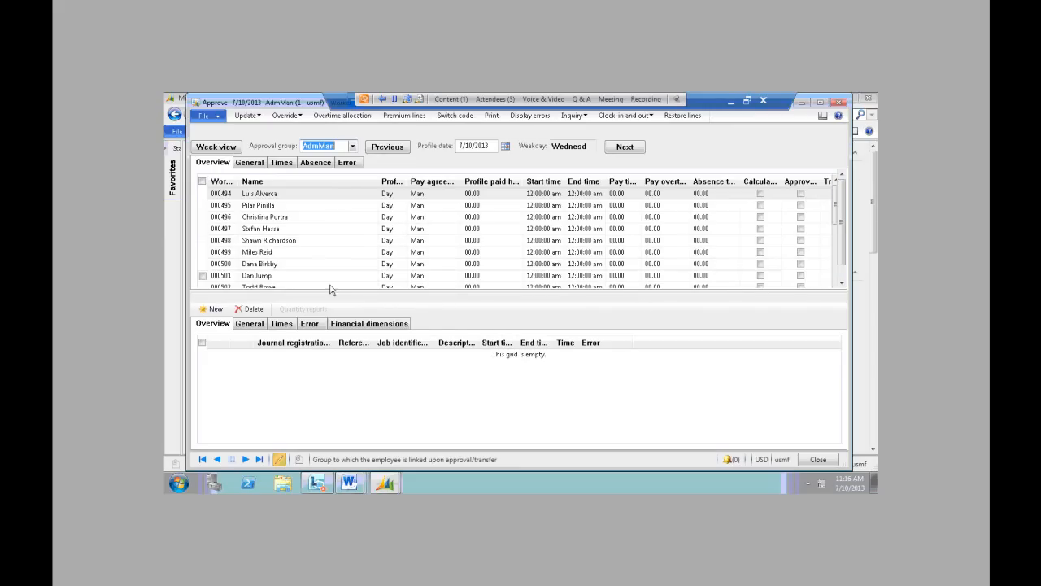
# Select the worker and run Update > Approve; no registrations succeed, leaving an Absence error.
pyautogui.click(264, 253)
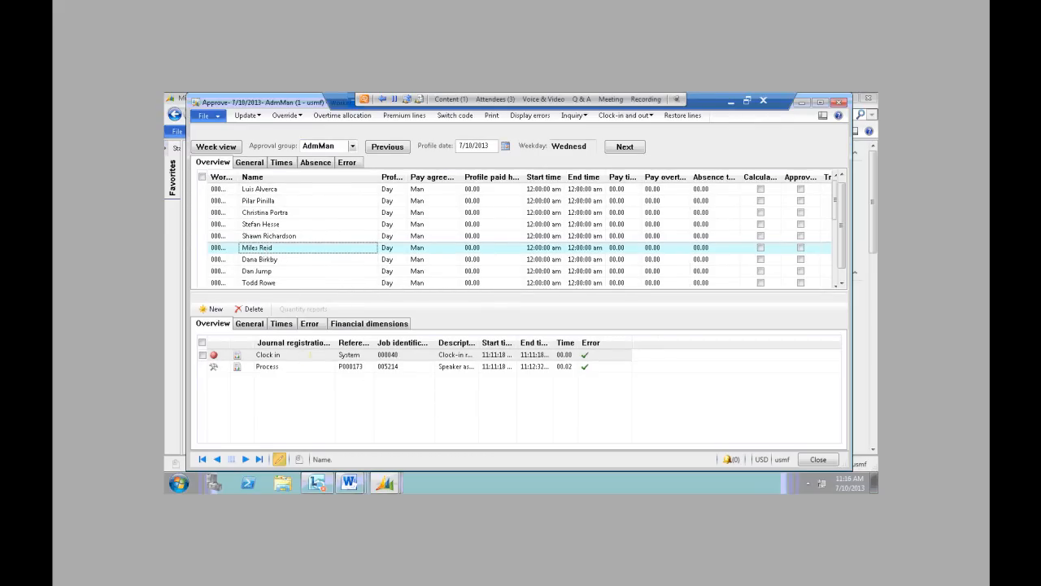
pyautogui.moveTo(407, 355)
pyautogui.click(247, 119)
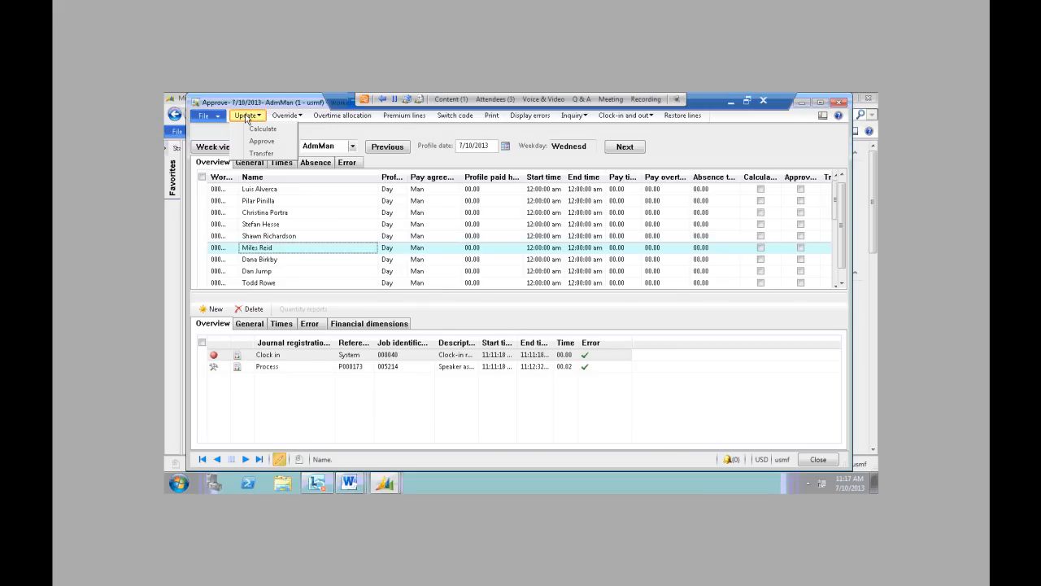
pyautogui.click(256, 145)
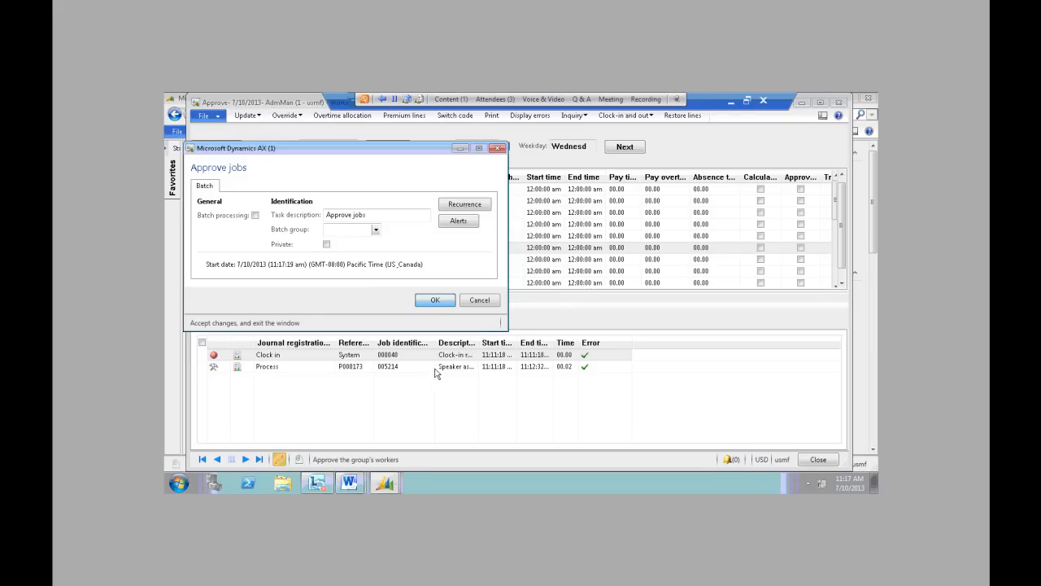
pyautogui.press('Return')
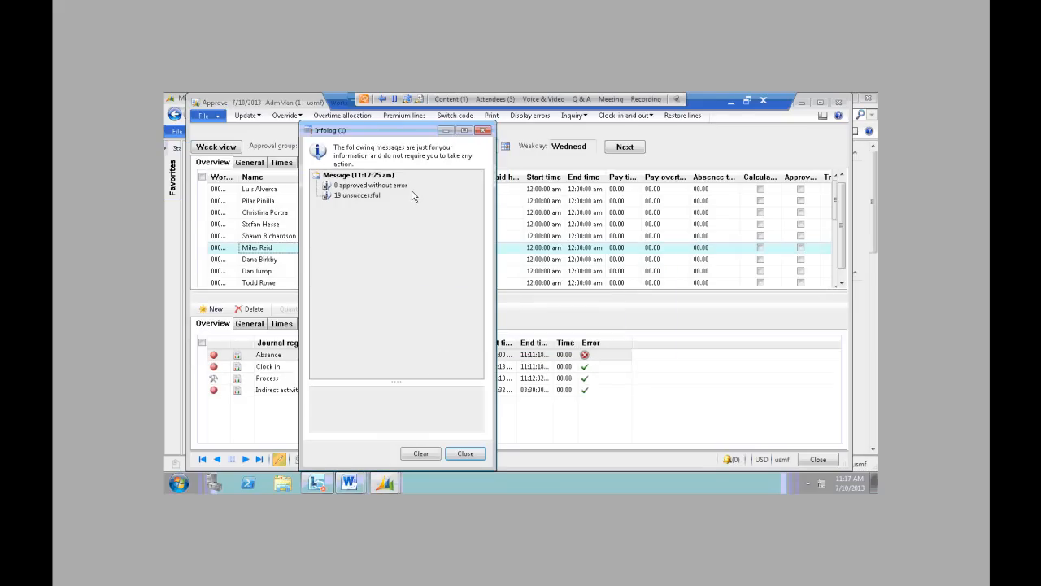
pyautogui.click(467, 454)
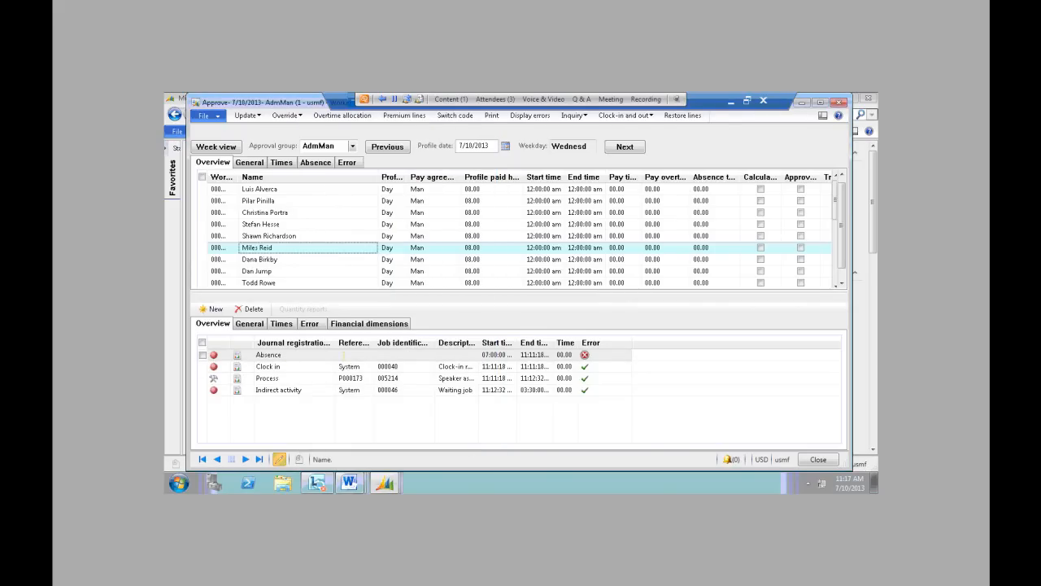
# Code the absence line as Vacation with absence code 005131 Holiday.
pyautogui.click(316, 162)
pyautogui.click(313, 194)
pyautogui.click(323, 196)
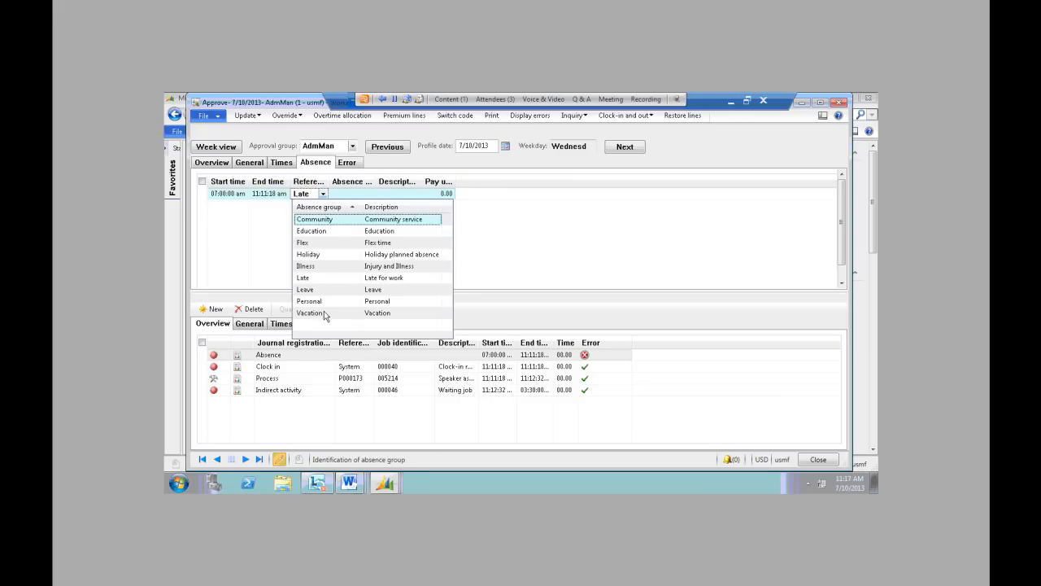
pyautogui.click(325, 315)
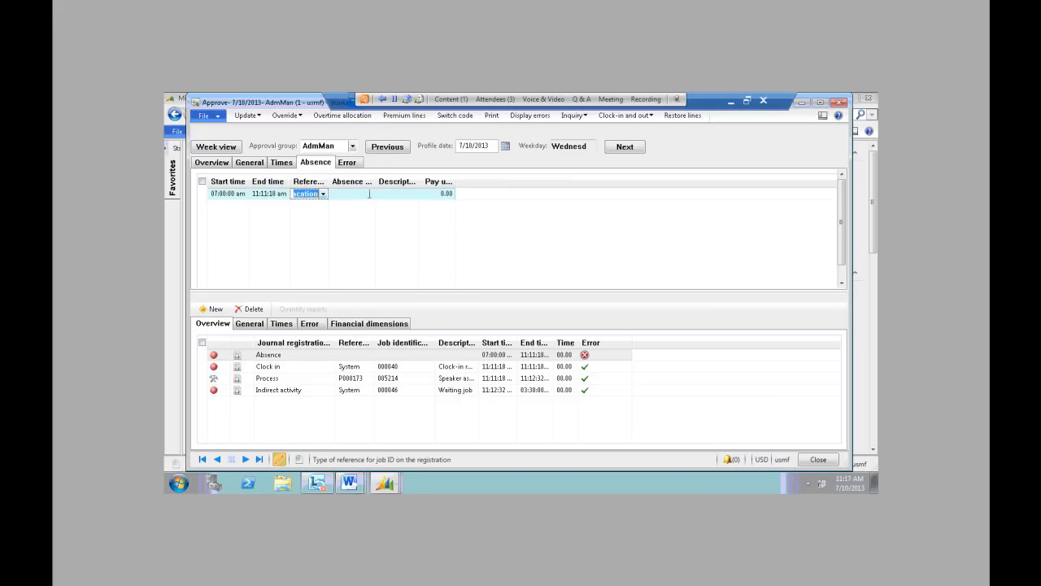
pyautogui.click(358, 194)
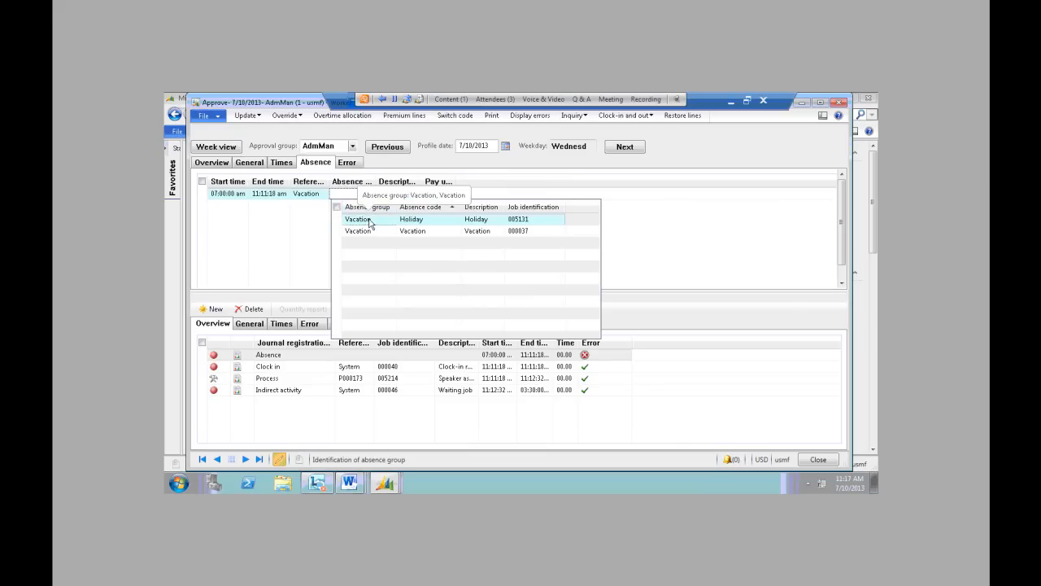
pyautogui.click(371, 221)
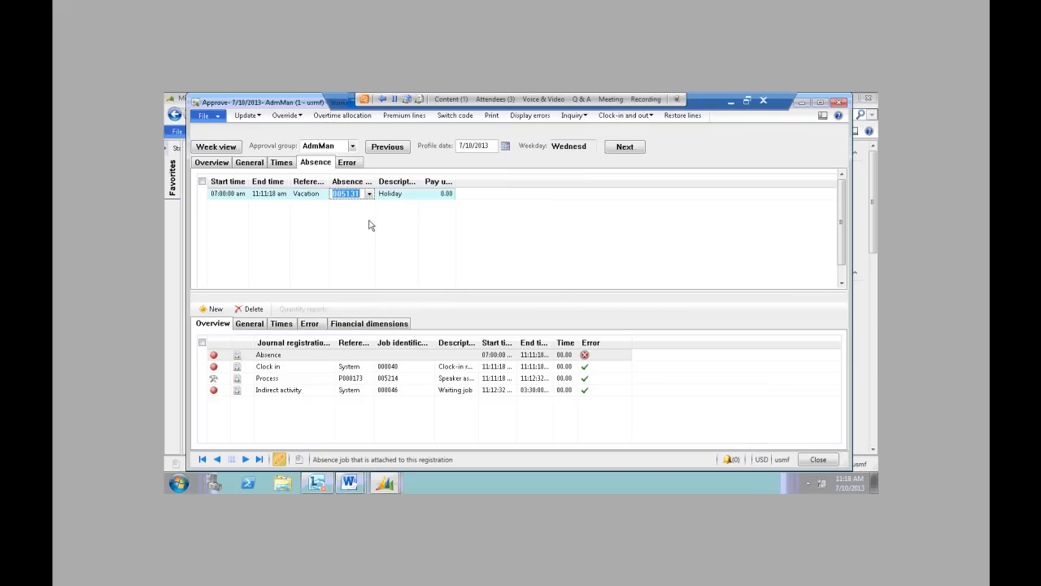
# Run Update > Approve again and dismiss the results Infolog.
pyautogui.click(248, 115)
pyautogui.click(261, 152)
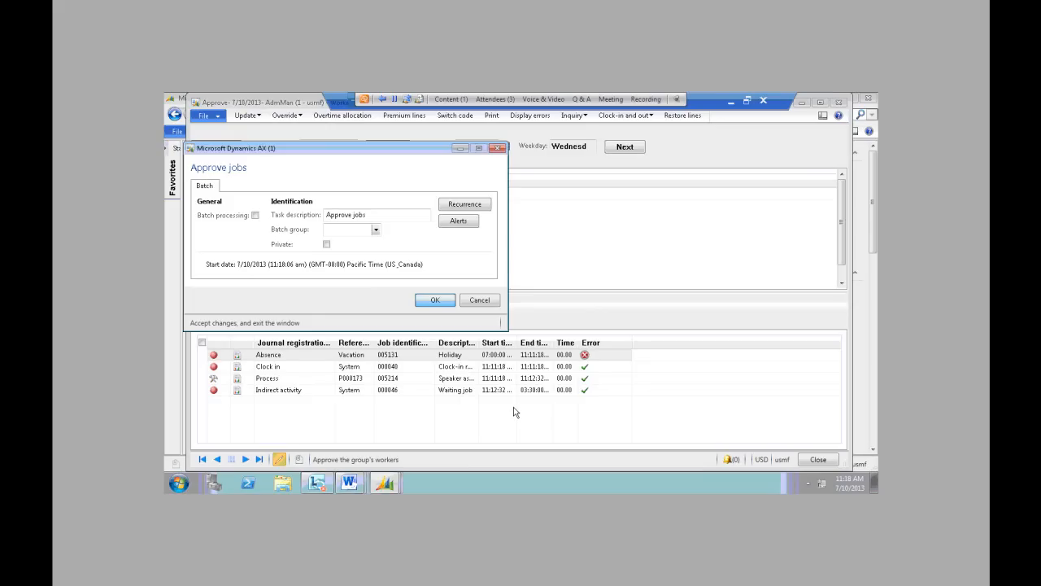
pyautogui.press('Return')
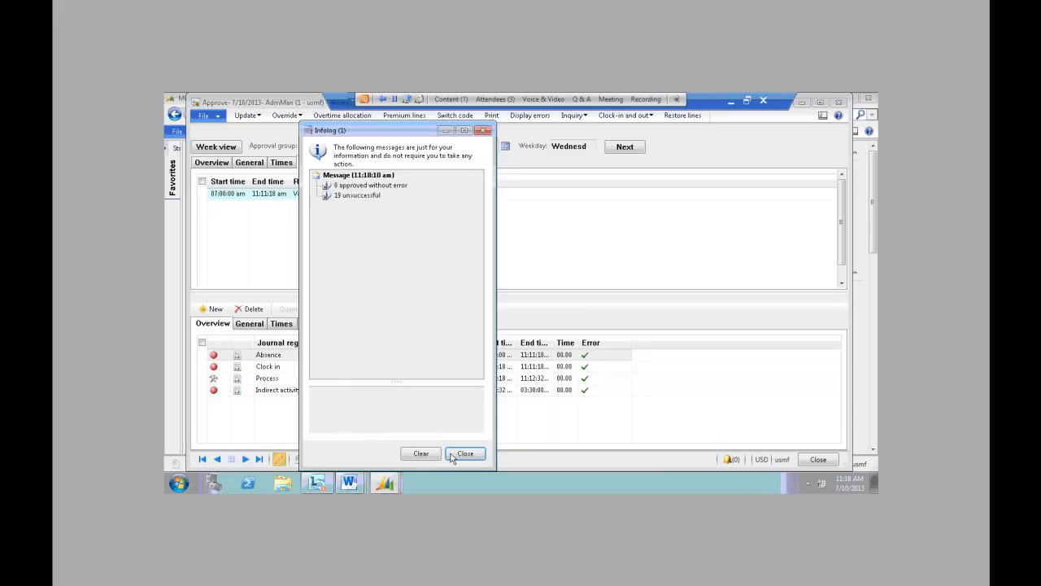
pyautogui.click(464, 453)
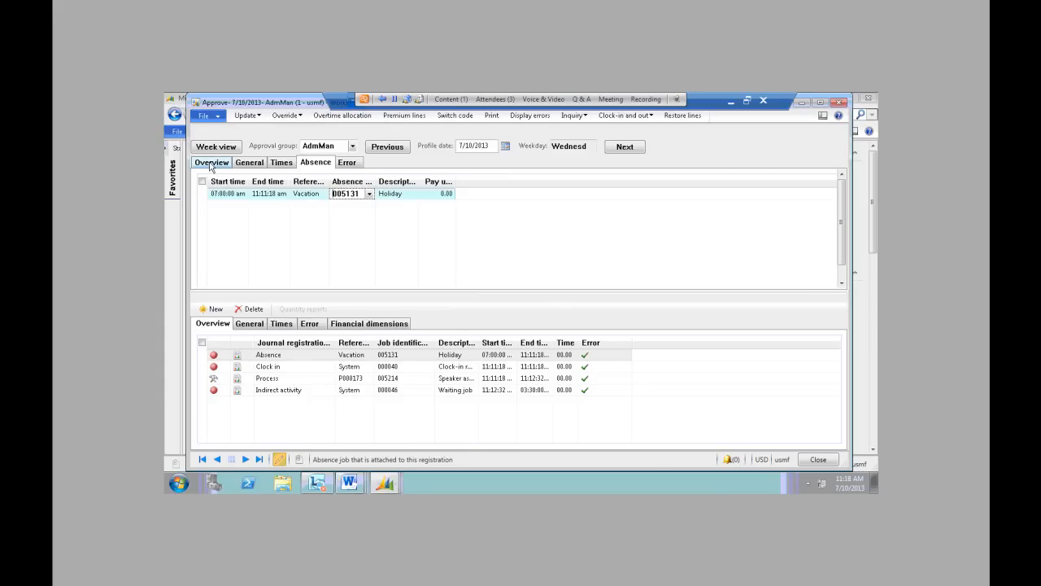
# Return to the Overview and review the Indirect activity and Process lines, now error-free.
pyautogui.hotkey('ctrl', 'shift', 'Tab')
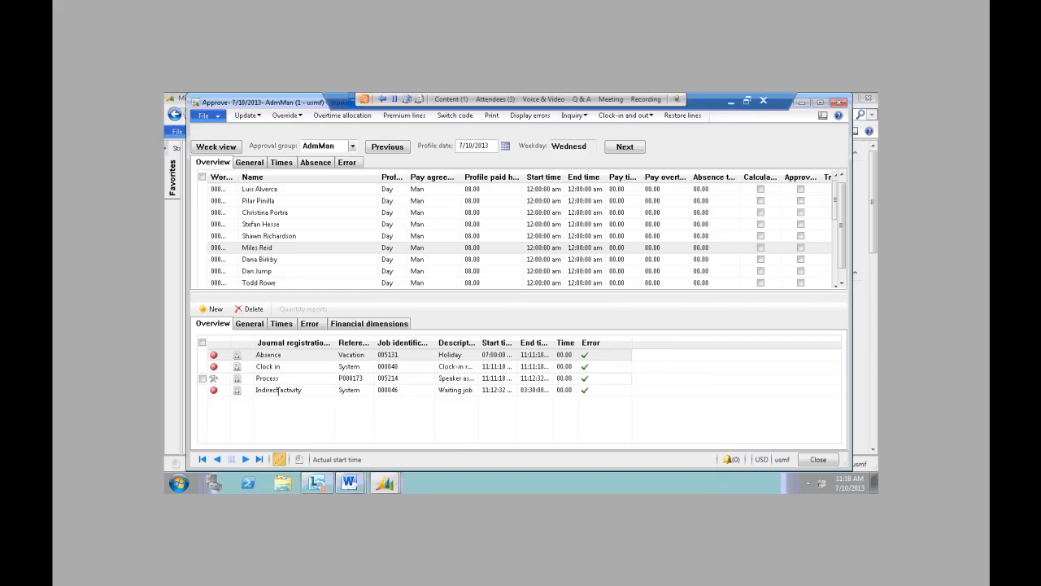
pyautogui.moveTo(278, 390)
pyautogui.click(405, 393)
pyautogui.click(353, 381)
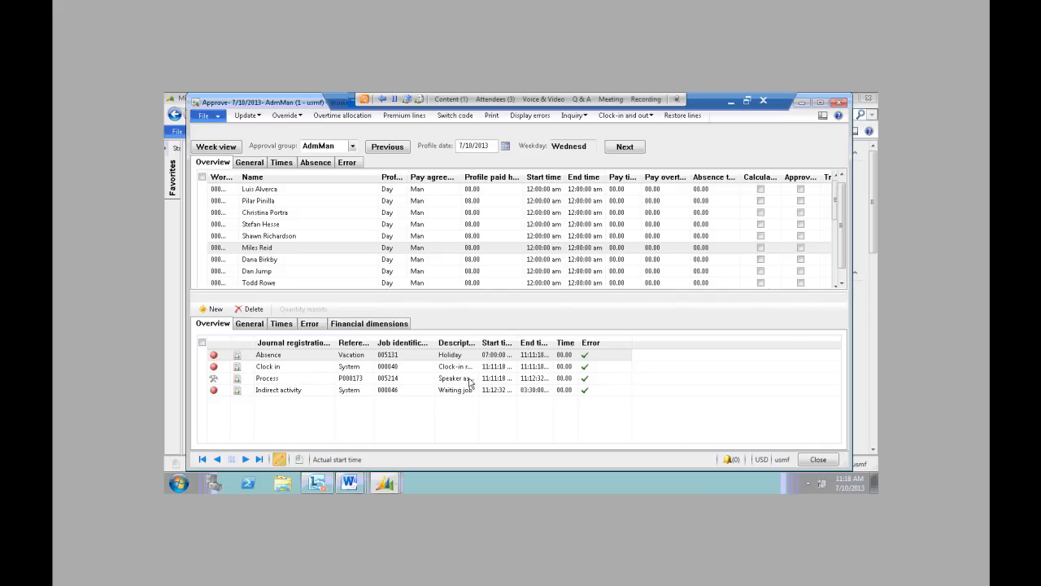